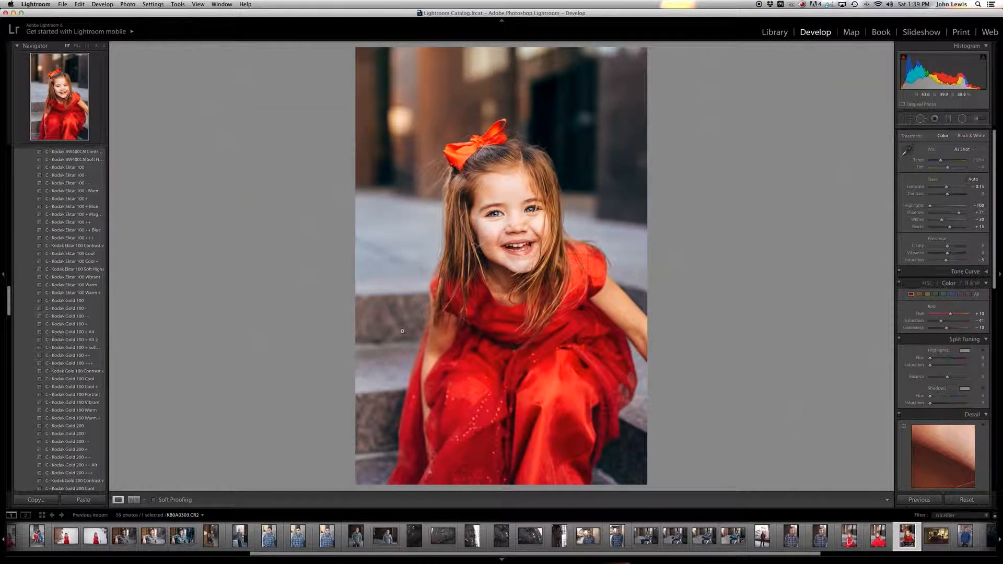
# Step: Compare the finished edit side by side with the original, return to the single-photo view and reset all of the photo's adjustments
pyautogui.click(133, 501)
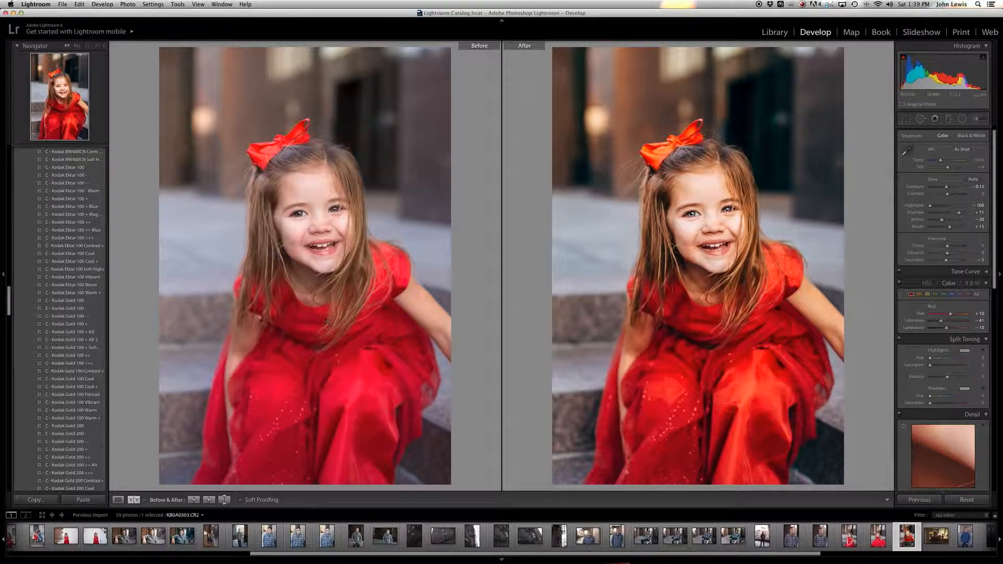
pyautogui.click(119, 499)
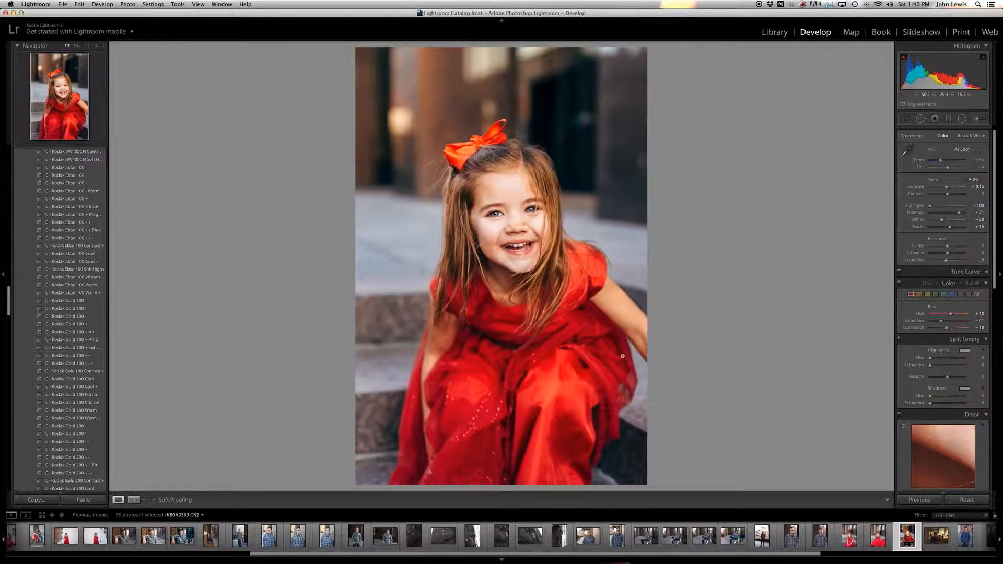
pyautogui.click(959, 503)
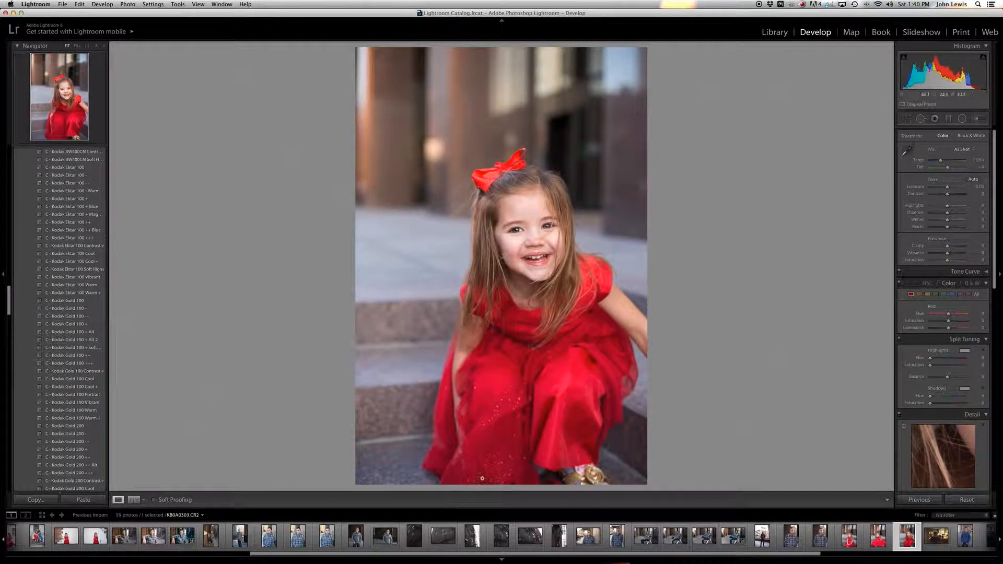
# Step: Switch to Safari, browse the VSCO Film preset packs in the vsco.co store and close the browser window
pyautogui.moveTo(749, 545)
pyautogui.click(921, 548)
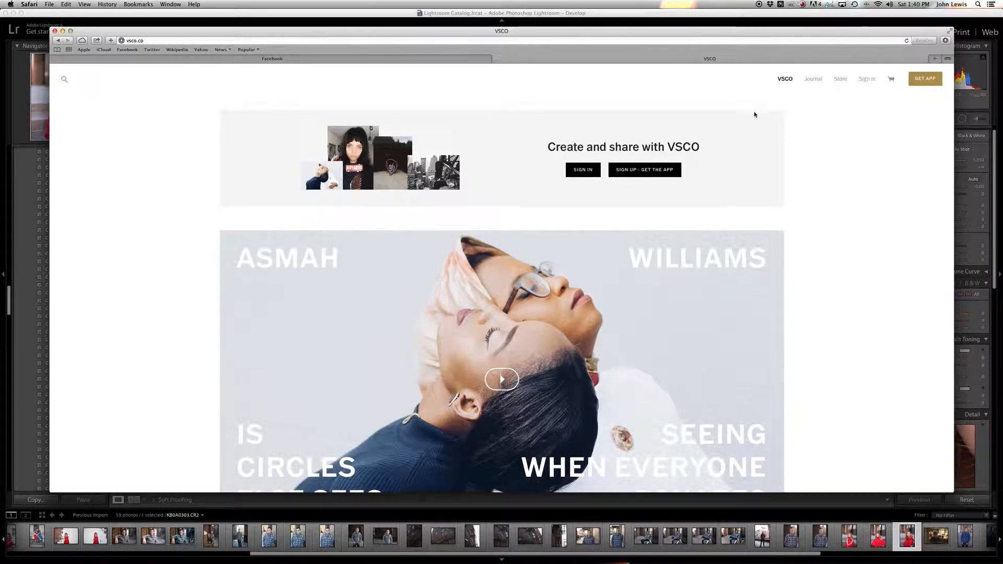
pyautogui.scroll(-3, 753, 166)
pyautogui.scroll(-5, 753, 166)
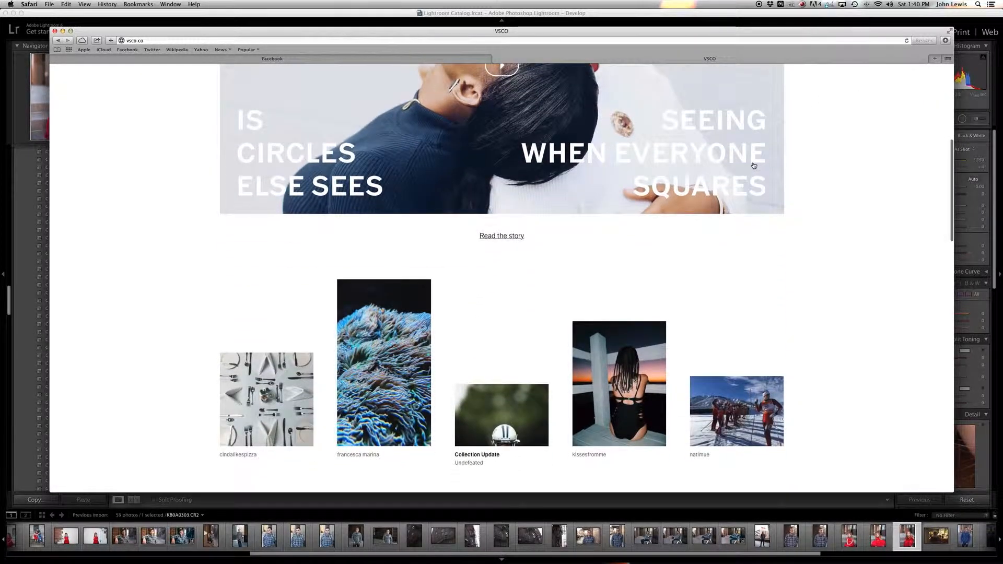
pyautogui.scroll(10, 767, 156)
pyautogui.click(839, 79)
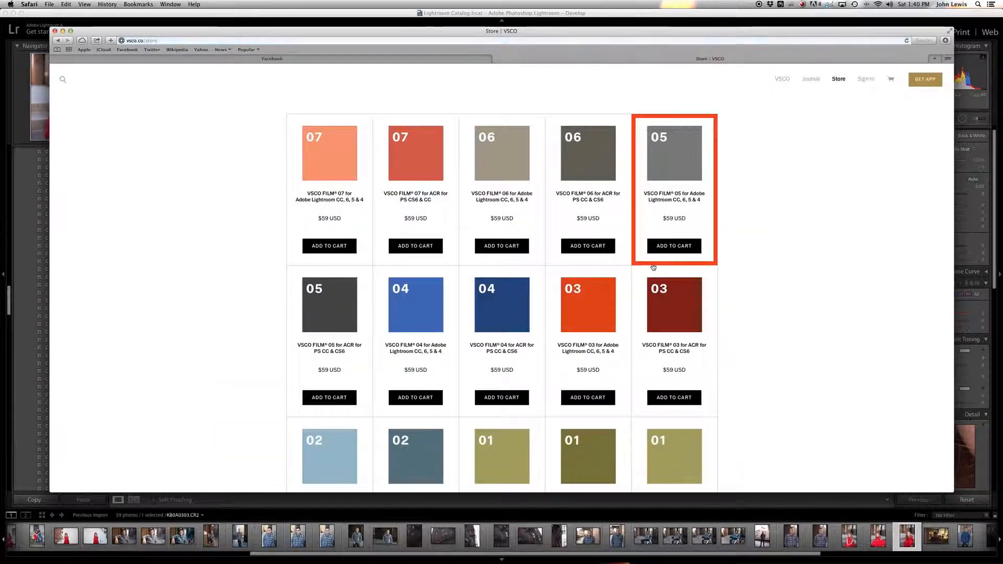
pyautogui.scroll(-5, 413, 256)
pyautogui.scroll(-5, 412, 256)
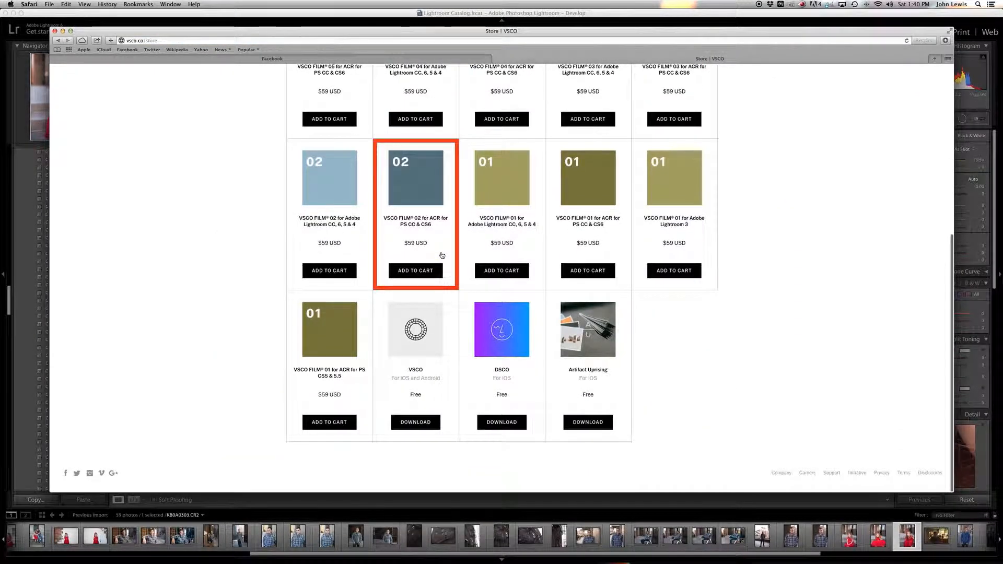
pyautogui.scroll(5, 386, 315)
pyautogui.scroll(5, 386, 315)
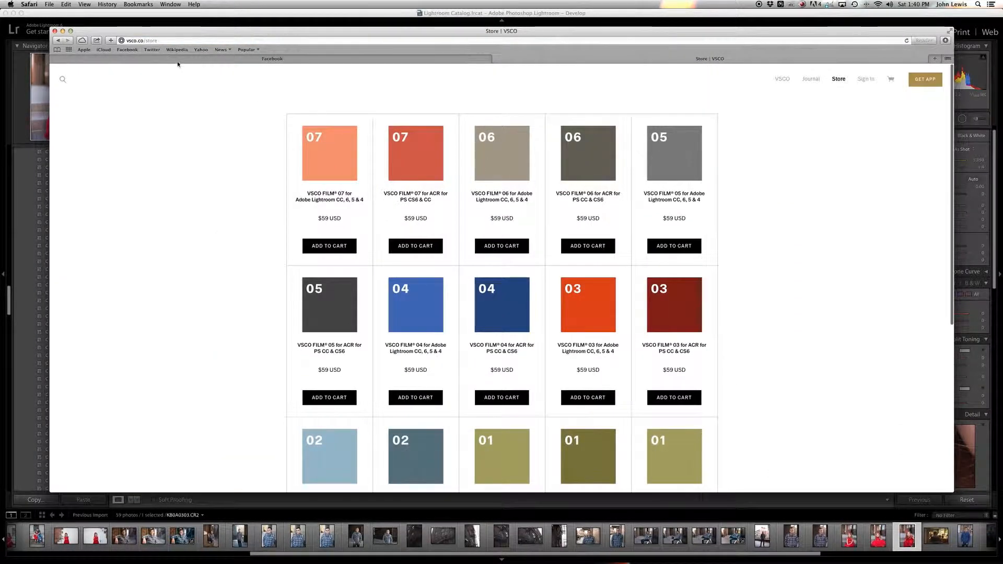
pyautogui.click(63, 31)
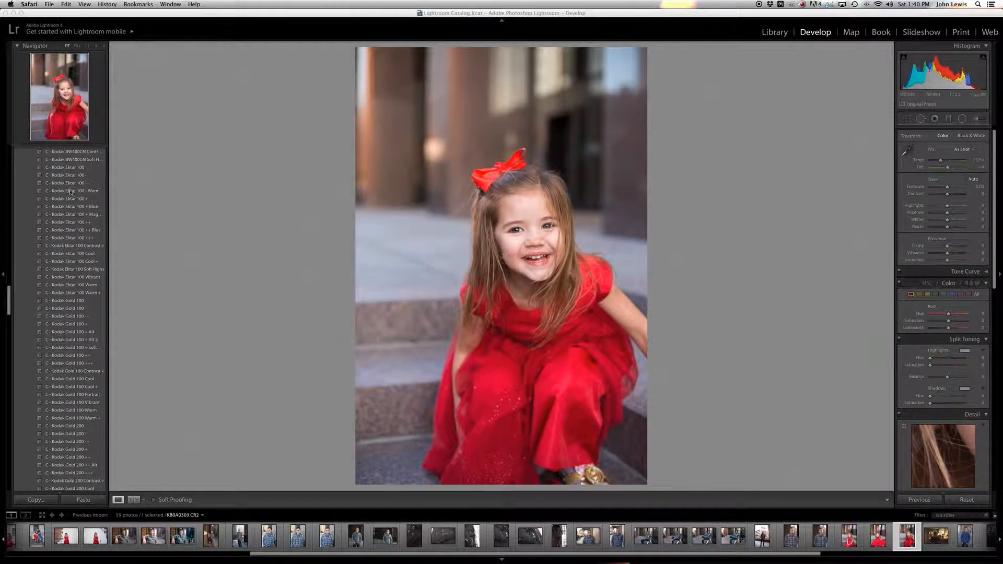
# Step: Apply the C - Kodak Ektar 100 preset and set Highlights to -100 and Shadows to +71
pyautogui.click(72, 236)
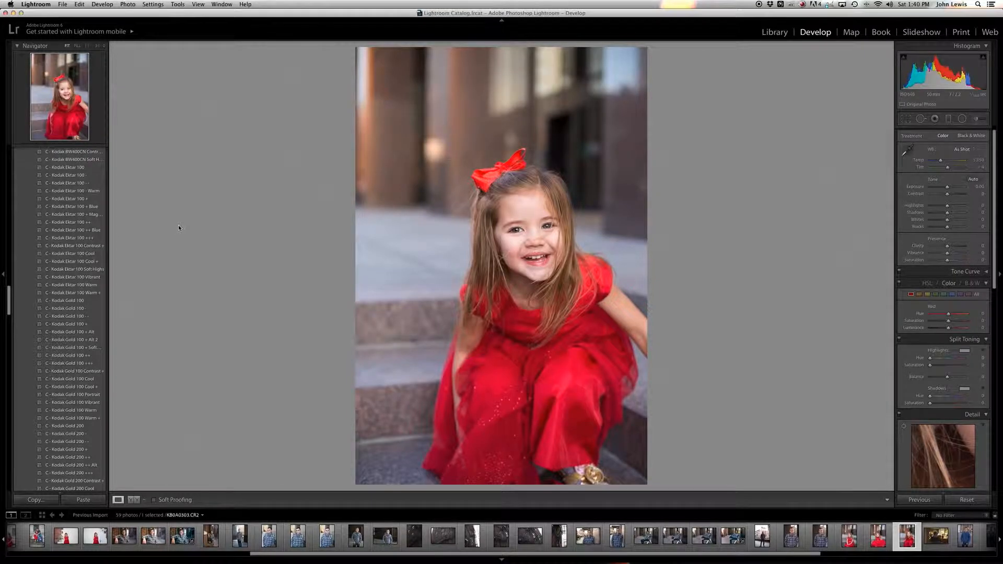
pyautogui.click(74, 169)
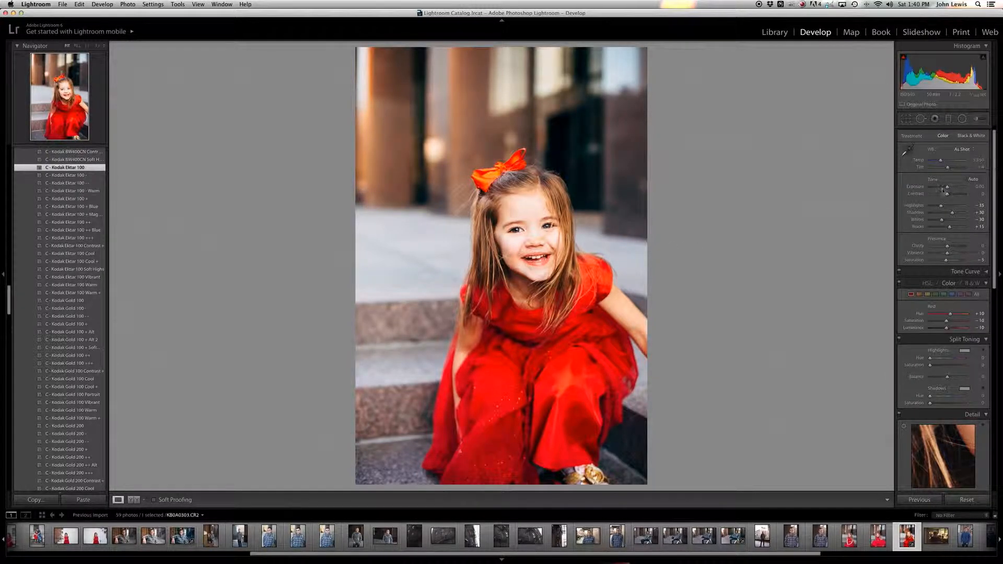
pyautogui.scroll(1, 972, 178)
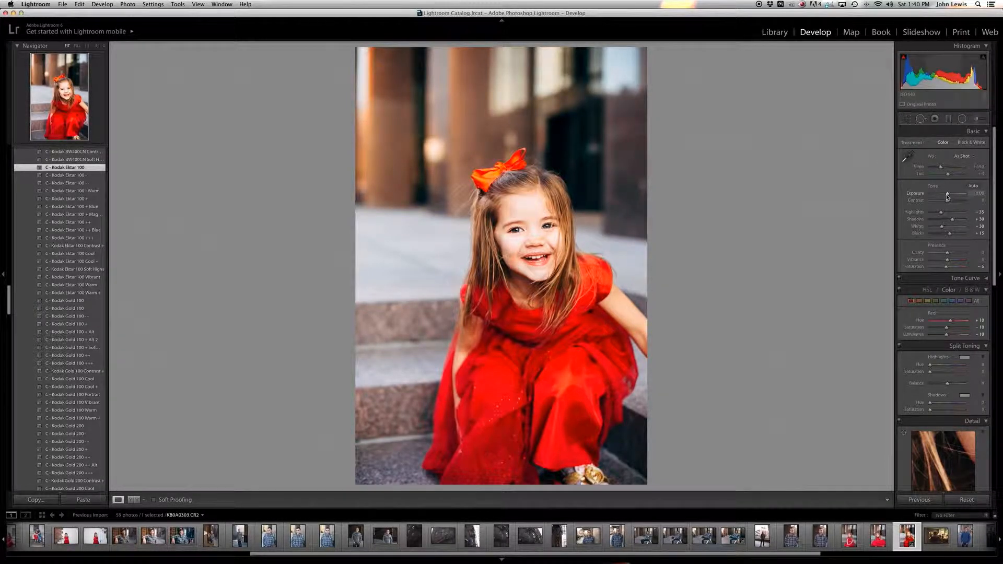
pyautogui.moveTo(941, 212); pyautogui.dragTo(960, 220)
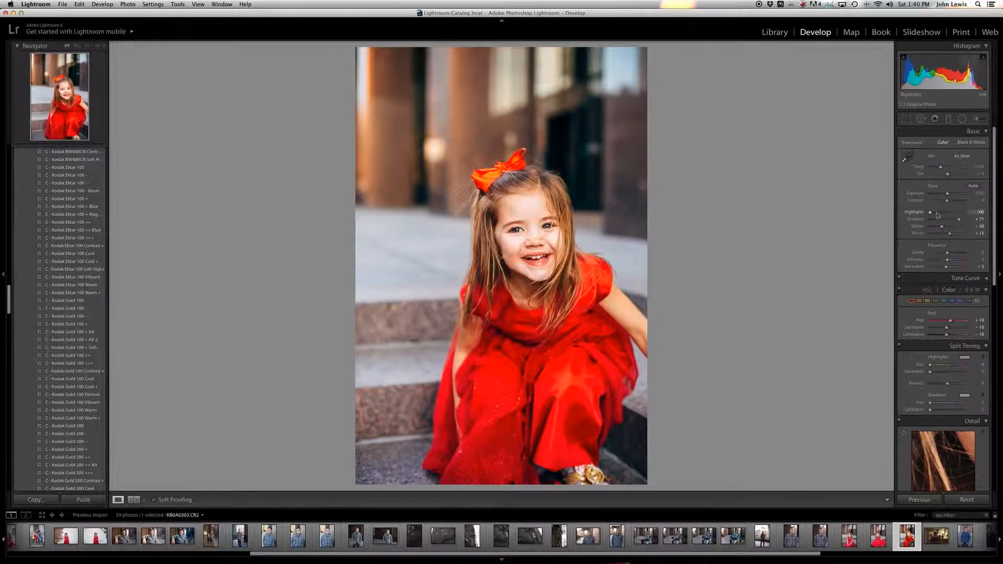
# Step: Sharpen the photo with the sharpening Amount at 63 and Masking at 51
pyautogui.scroll(-5, 966, 209)
pyautogui.scroll(-3, 956, 244)
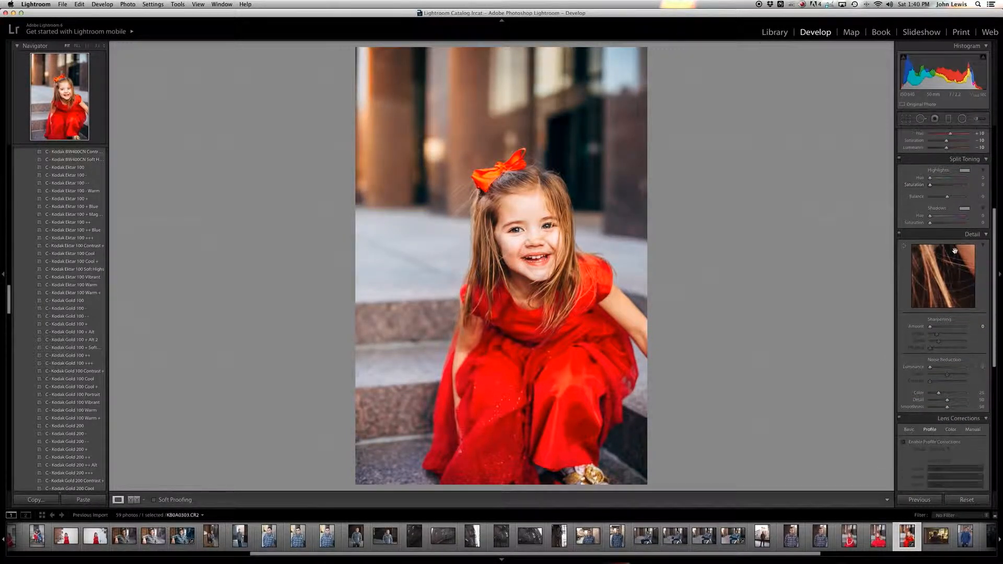
pyautogui.moveTo(931, 324); pyautogui.dragTo(945, 325)
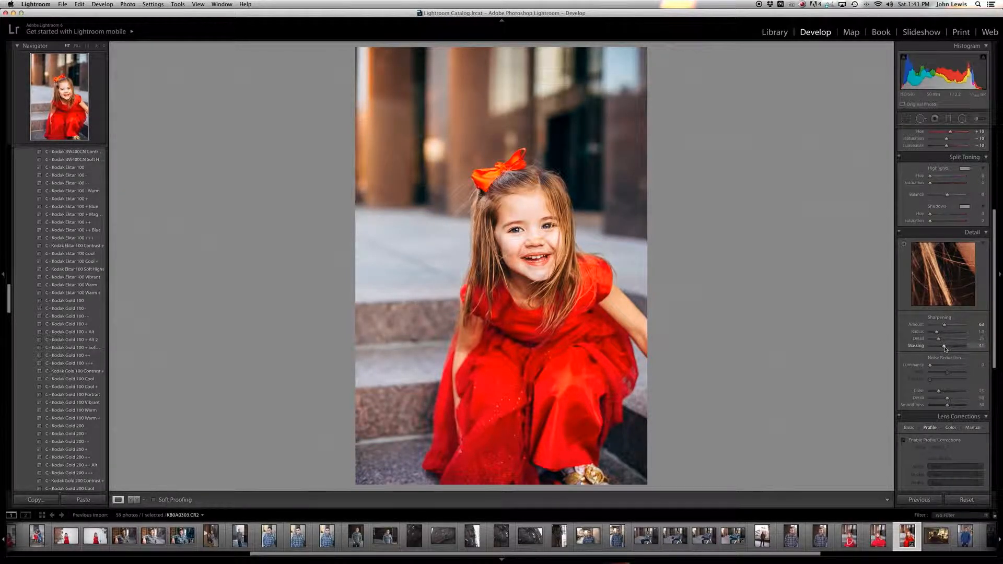
pyautogui.moveTo(945, 345); pyautogui.dragTo(949, 348)
# Step: Apply a slight luminance noise reduction and enable the lens profile corrections for the photo
pyautogui.scroll(-2, 948, 340)
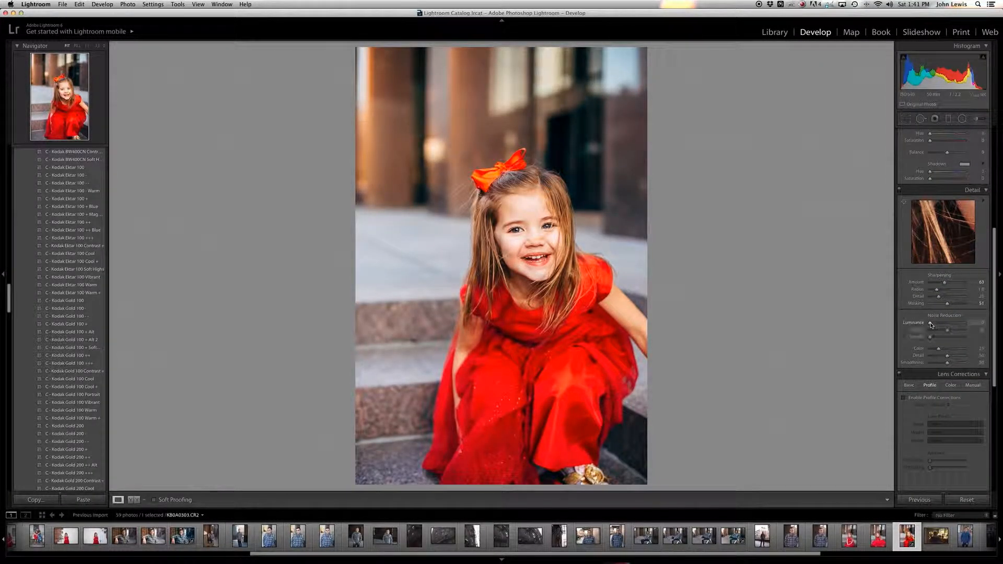
pyautogui.click(919, 398)
pyautogui.scroll(-3, 938, 361)
pyautogui.scroll(-3, 941, 355)
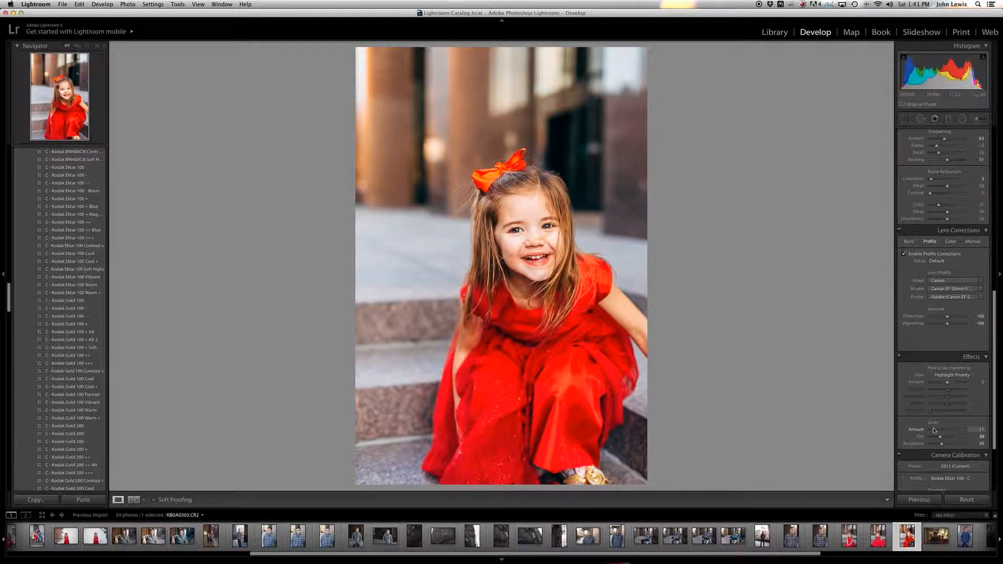
pyautogui.scroll(-3, 938, 413)
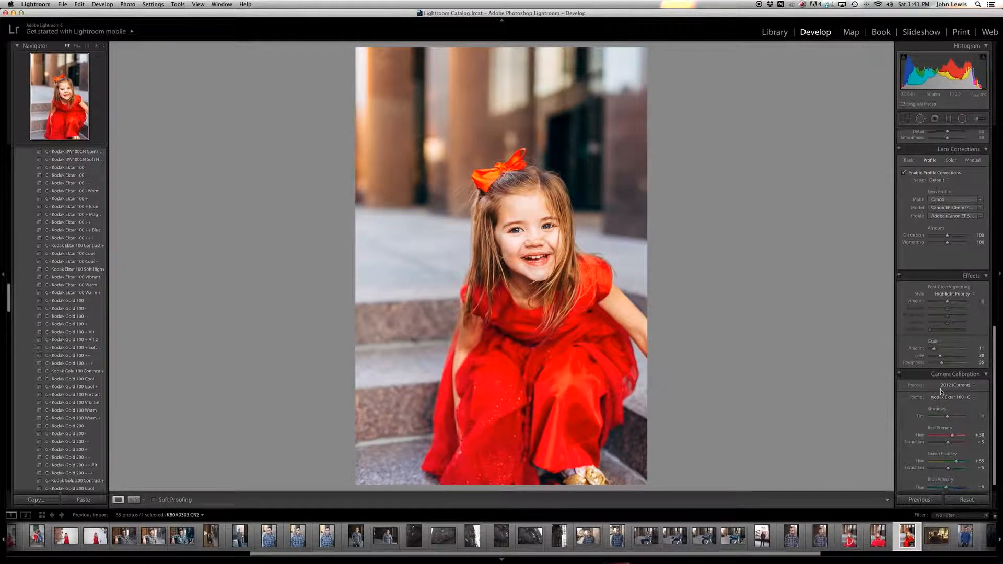
pyautogui.scroll(15, 940, 391)
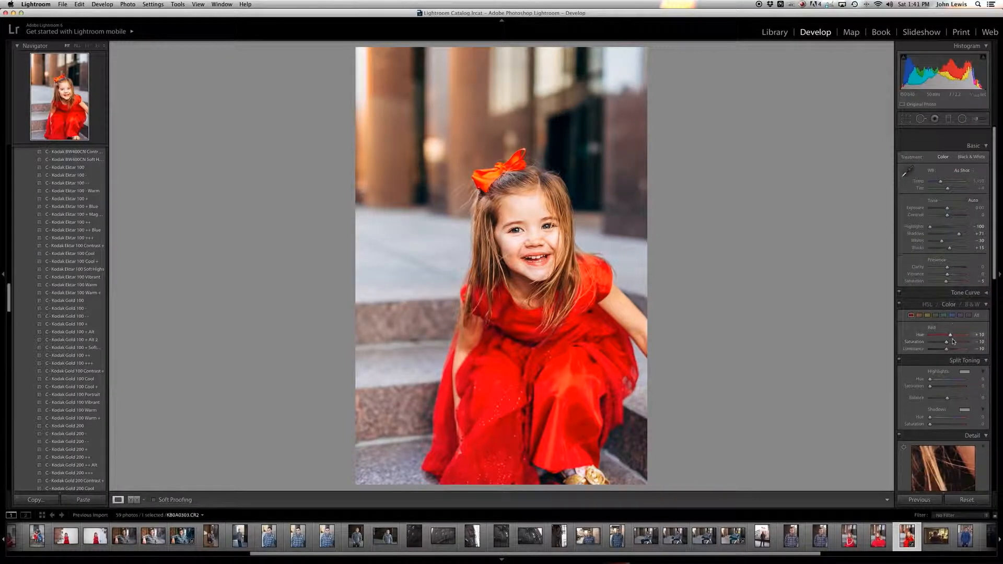
pyautogui.scroll(-1, 953, 342)
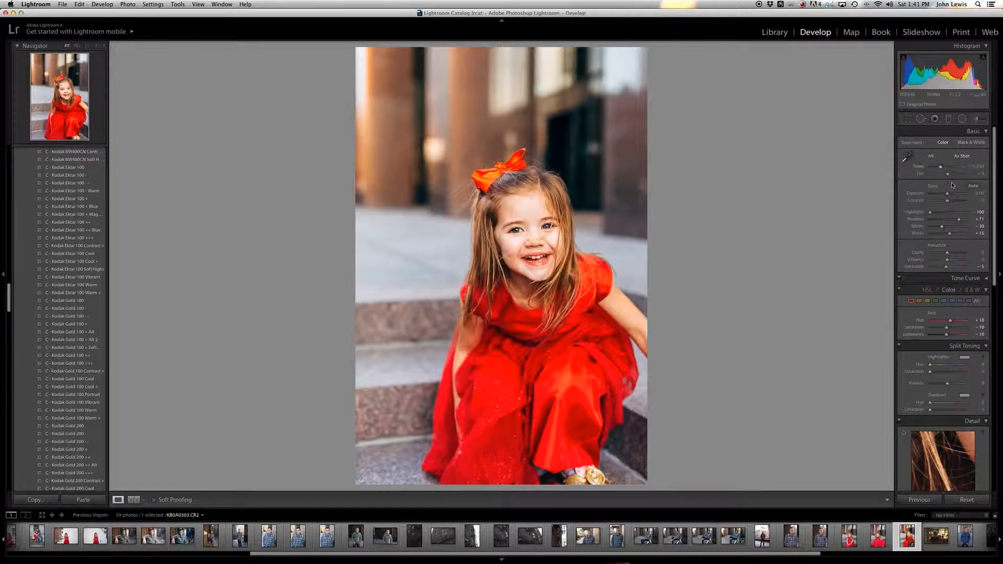
# Step: Paint over both of the girl's irises with the Adjustment Brush using the Iris Enhance effect
pyautogui.click(519, 230)
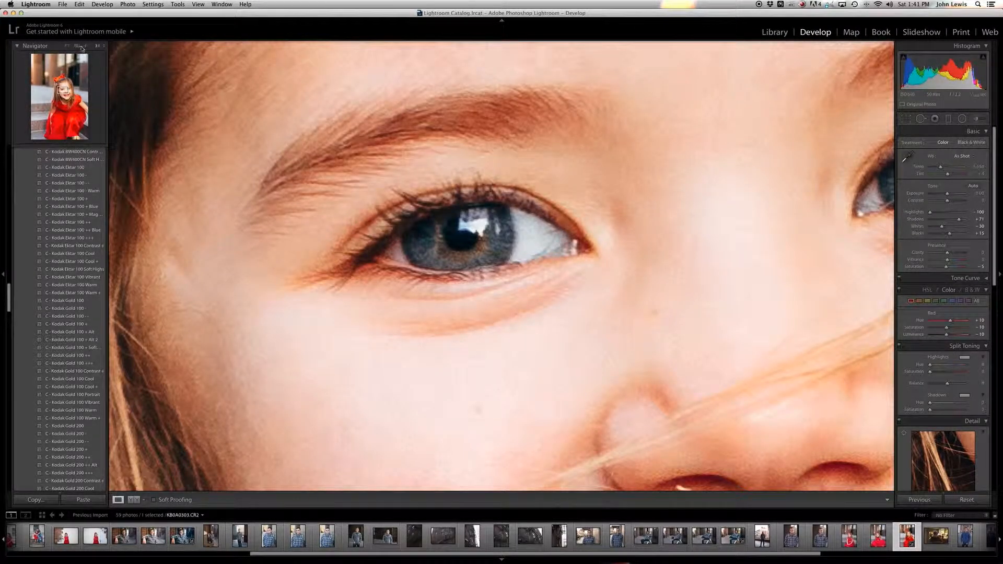
pyautogui.click(79, 46)
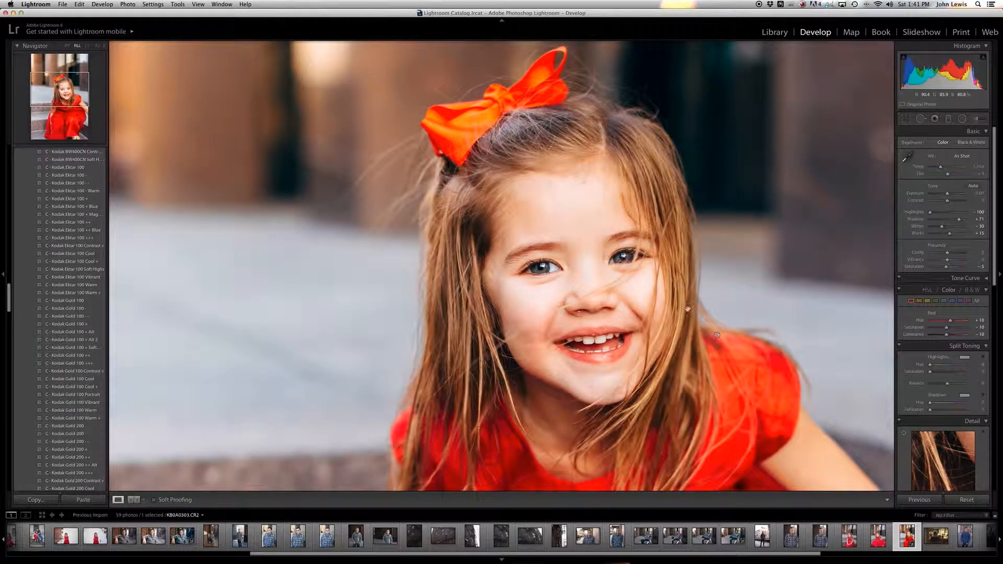
pyautogui.click(87, 46)
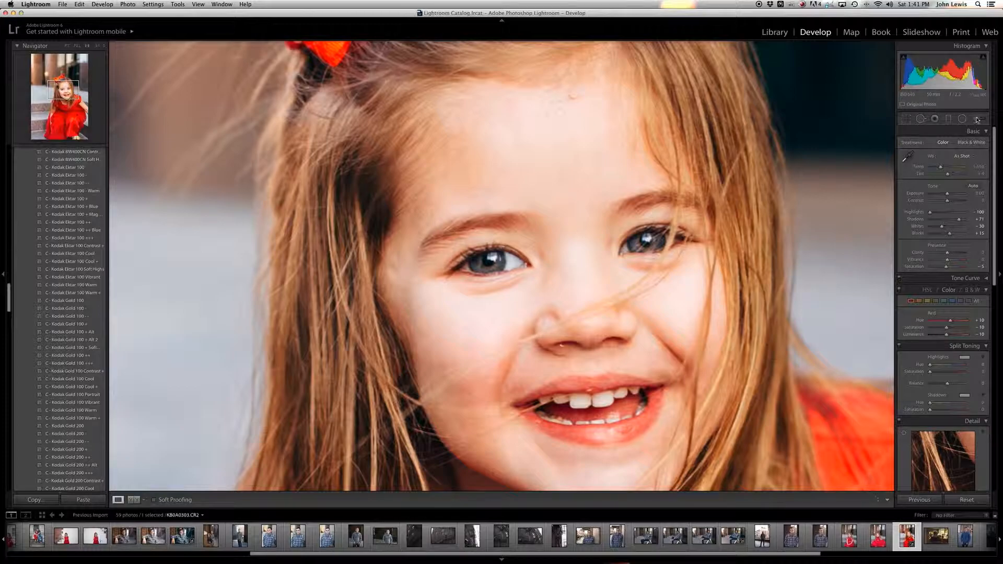
pyautogui.press('k')
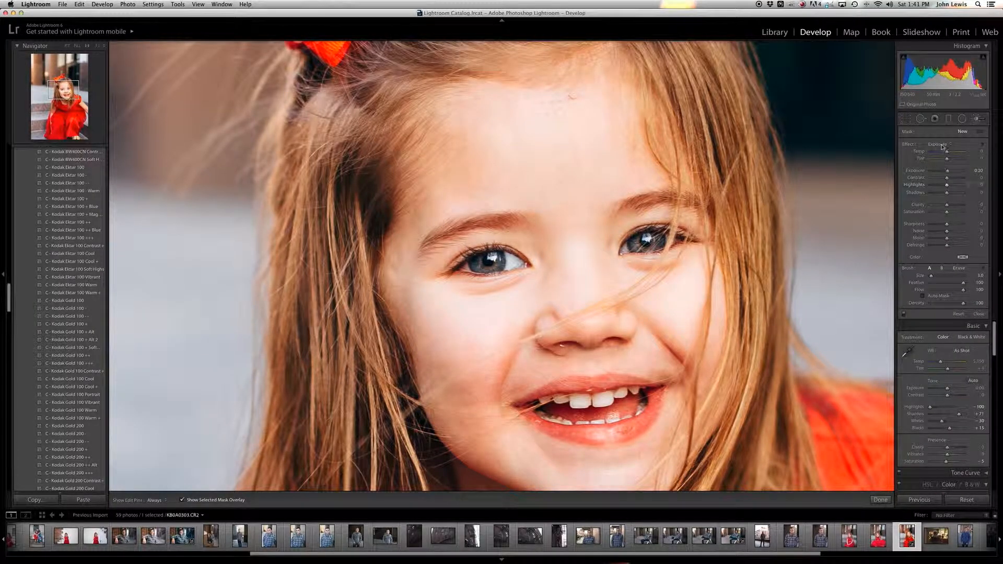
pyautogui.click(941, 144)
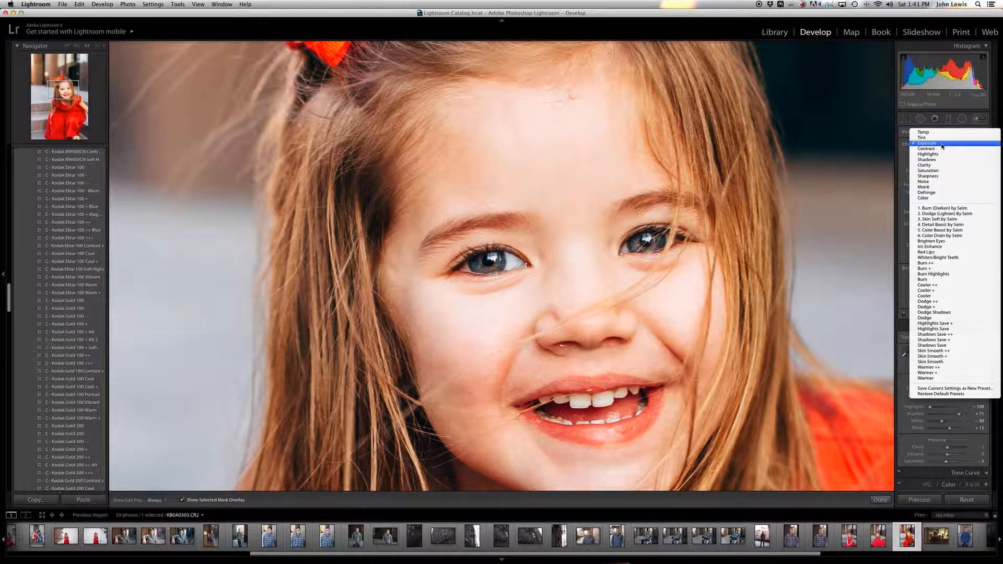
pyautogui.click(934, 247)
pyautogui.moveTo(645, 242)
pyautogui.mouseDown()
pyautogui.moveTo(660, 239)
pyautogui.moveTo(635, 243)
pyautogui.moveTo(657, 240)
pyautogui.mouseUp()
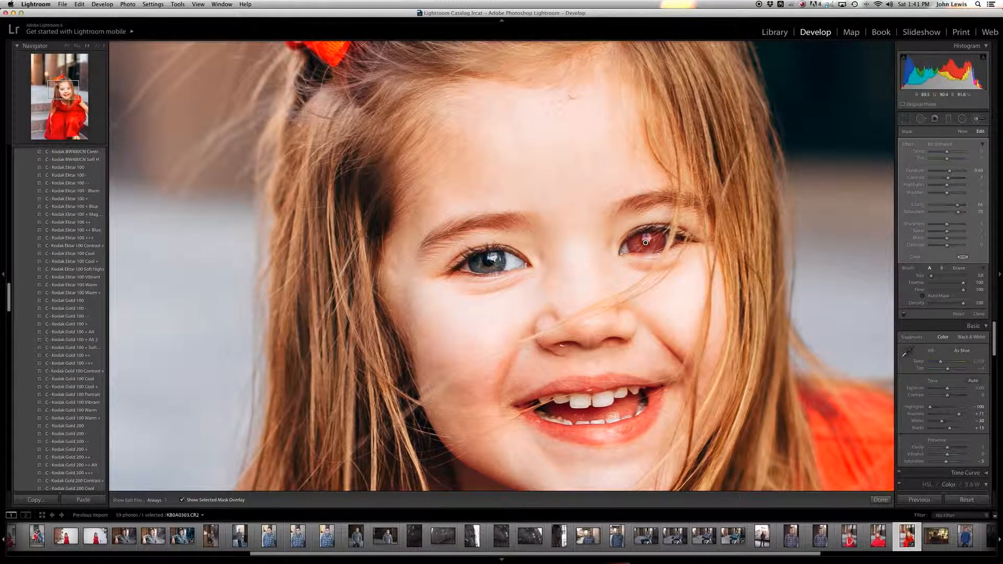
pyautogui.moveTo(491, 263); pyautogui.dragTo(481, 263)
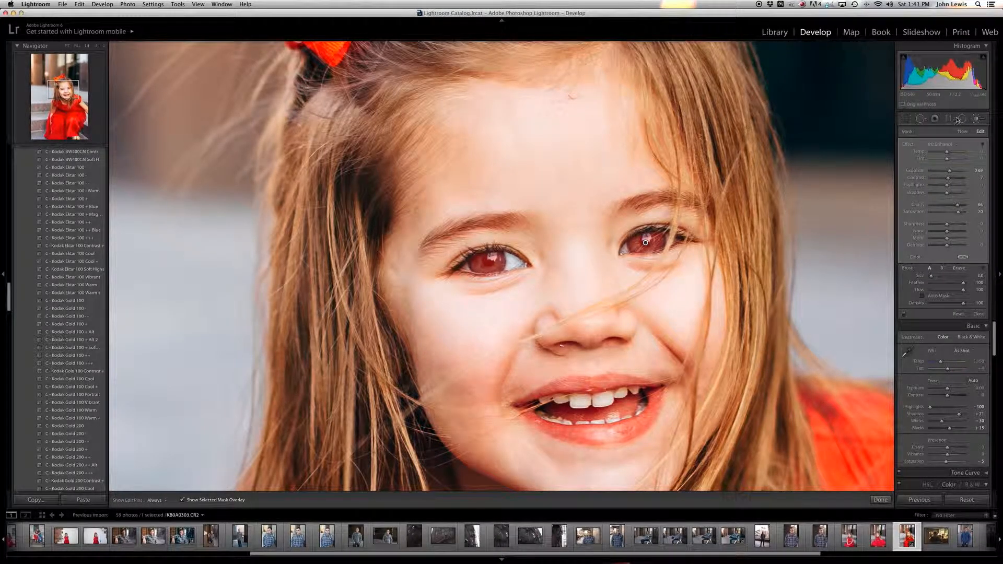
# Step: Compare the eyes with the brush adjustments off and on, leave them enabled and close the Adjustment Brush
pyautogui.click(963, 132)
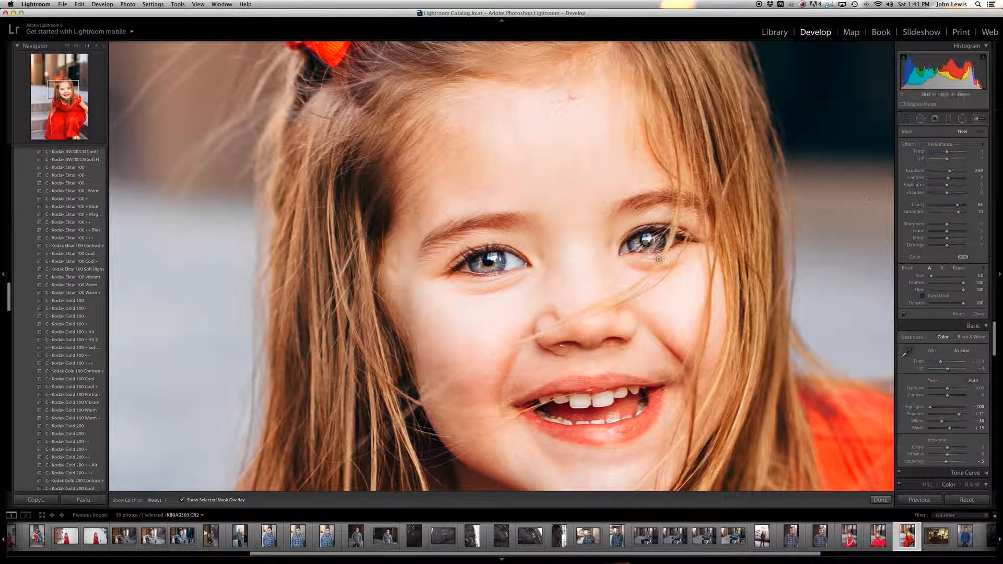
pyautogui.click(905, 314)
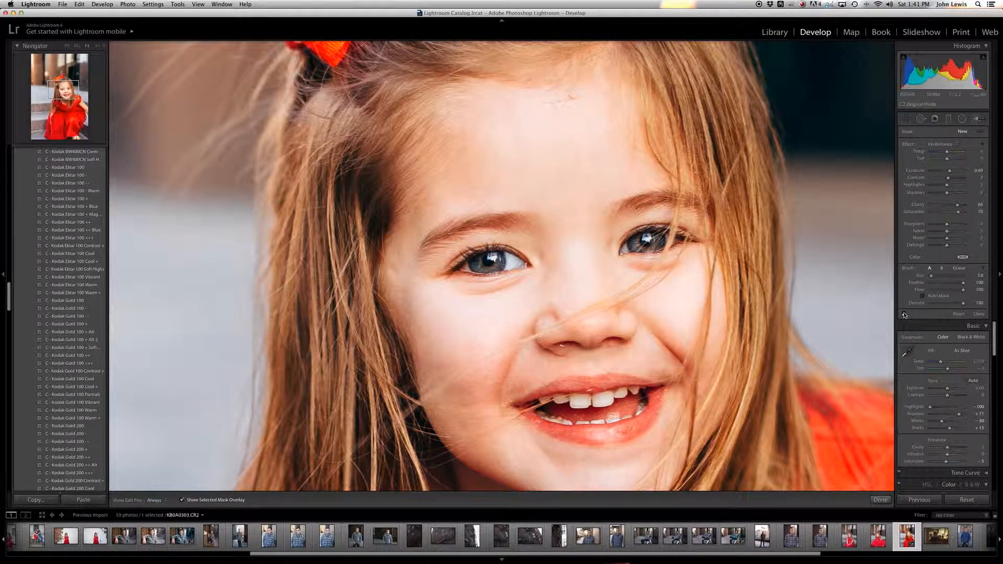
pyautogui.click(905, 314)
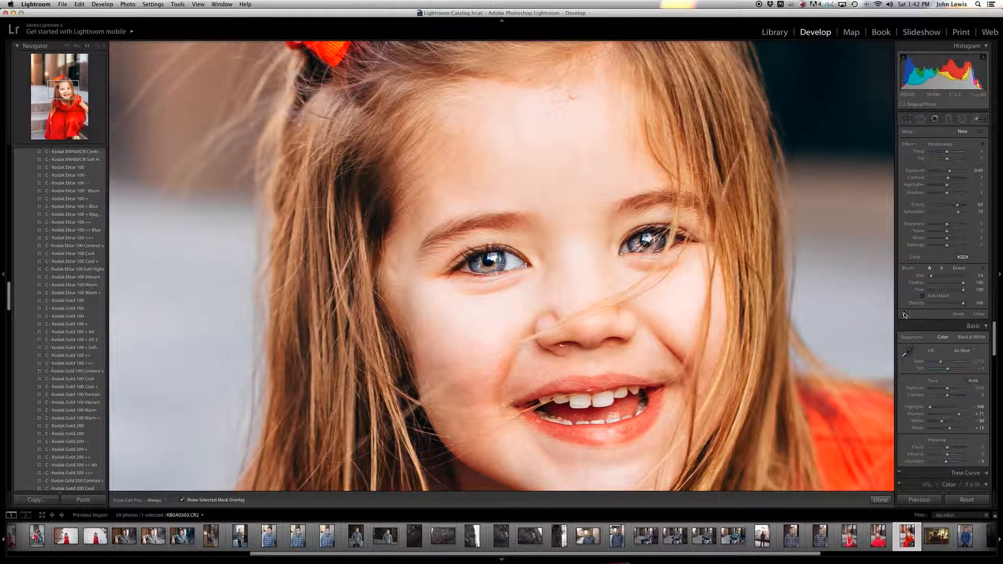
pyautogui.click(904, 314)
pyautogui.click(904, 314)
pyautogui.click(983, 120)
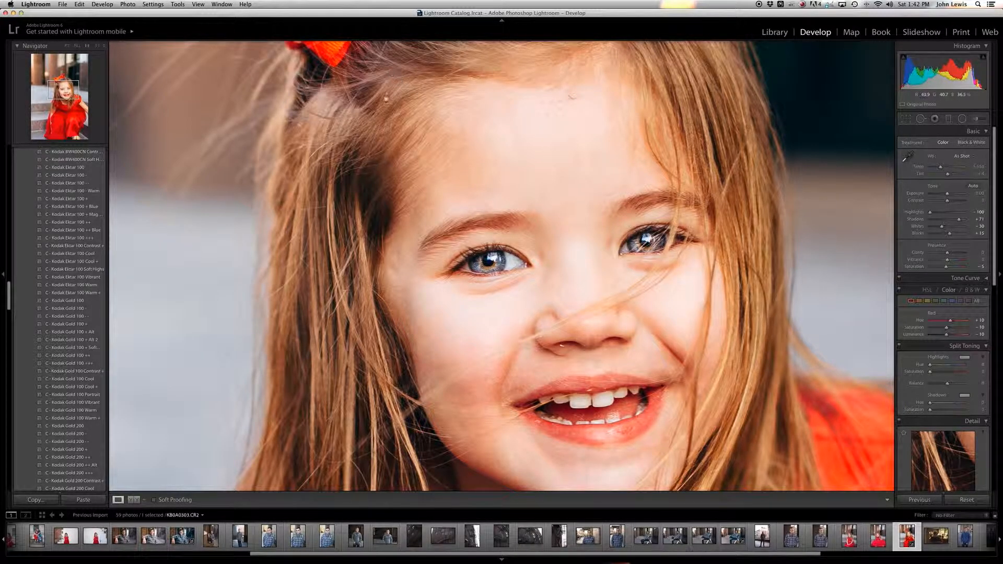
# Step: Heal the small reddish scratch on the girl's forehead just below the hairline with the Spot Removal tool in Heal mode
pyautogui.click(920, 119)
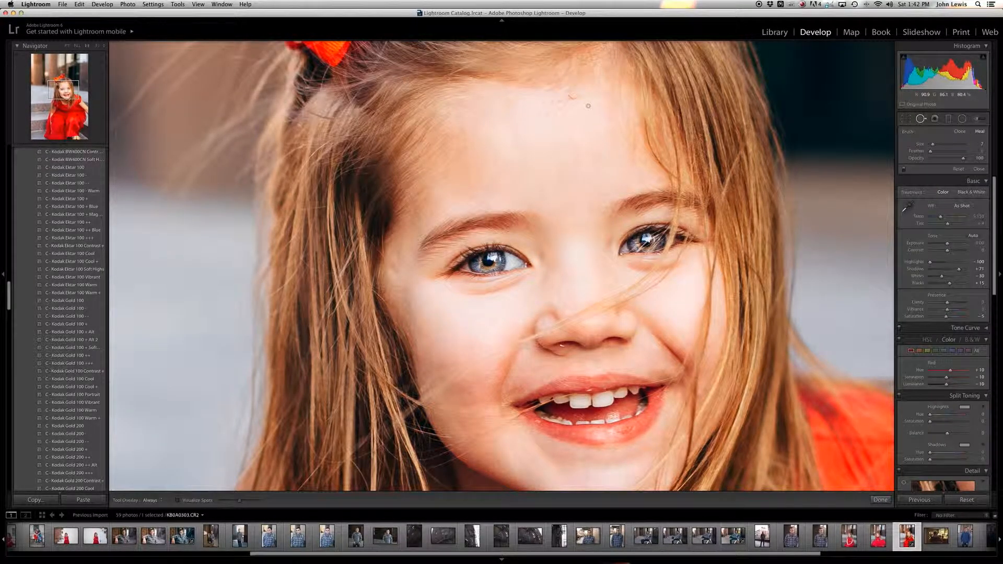
pyautogui.click(98, 46)
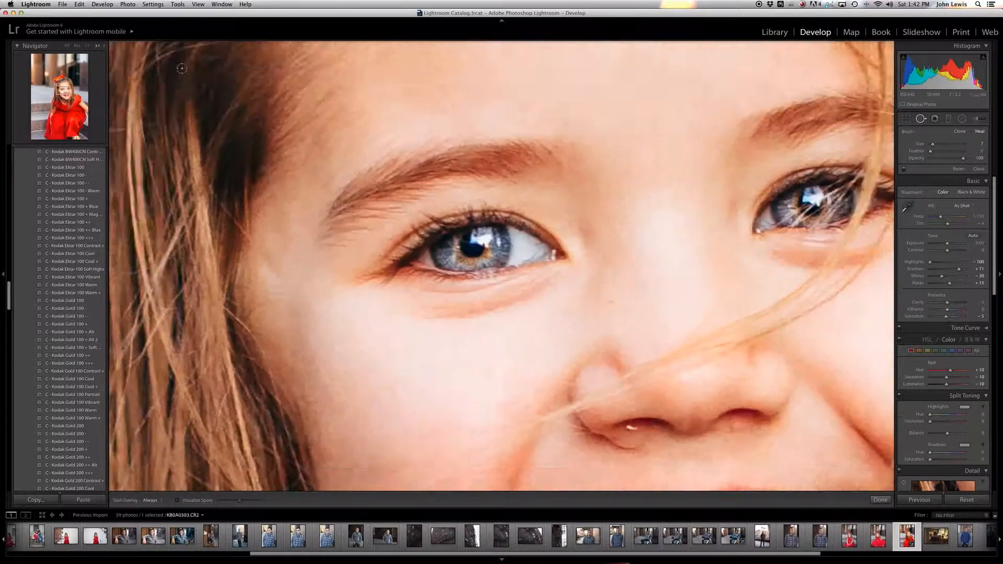
pyautogui.moveTo(64, 93); pyautogui.dragTo(66, 84)
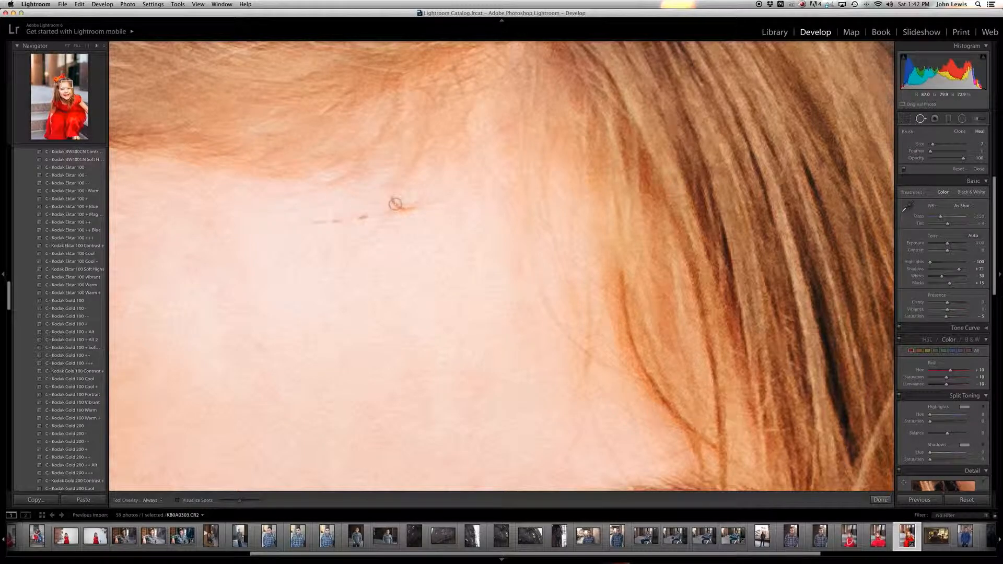
pyautogui.moveTo(391, 198)
pyautogui.mouseDown()
pyautogui.moveTo(407, 209)
pyautogui.moveTo(310, 221)
pyautogui.mouseUp()
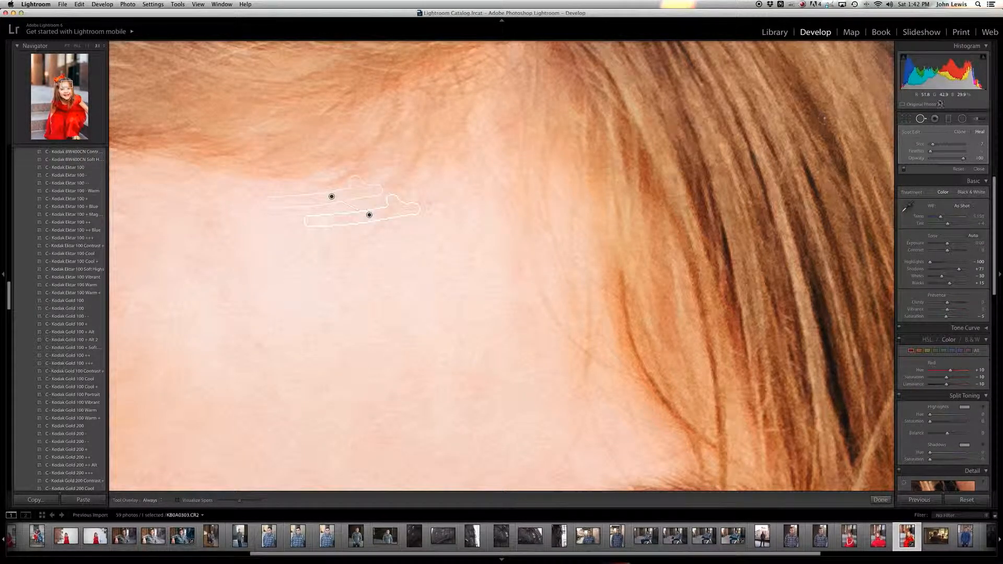
# Step: Heal the bright speck in the girl's nostril with the Spot Removal tool, sampling from the darker skin beside it
pyautogui.click(920, 119)
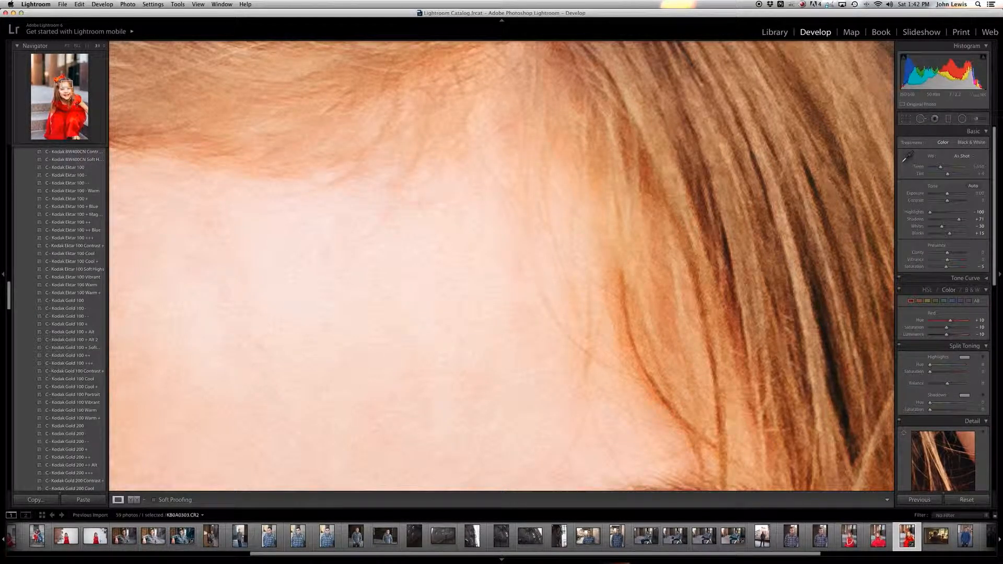
pyautogui.moveTo(66, 85); pyautogui.dragTo(66, 94)
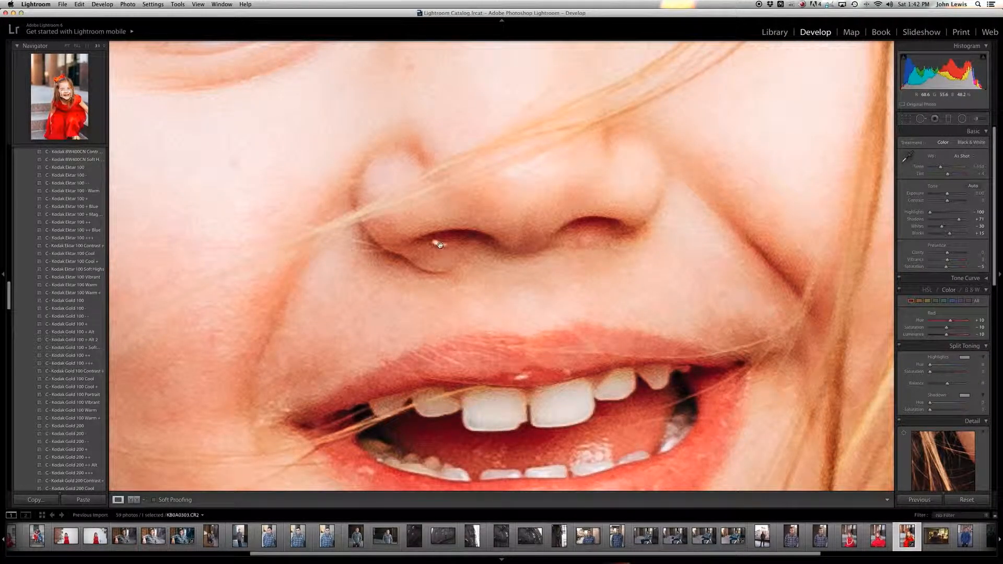
pyautogui.click(921, 120)
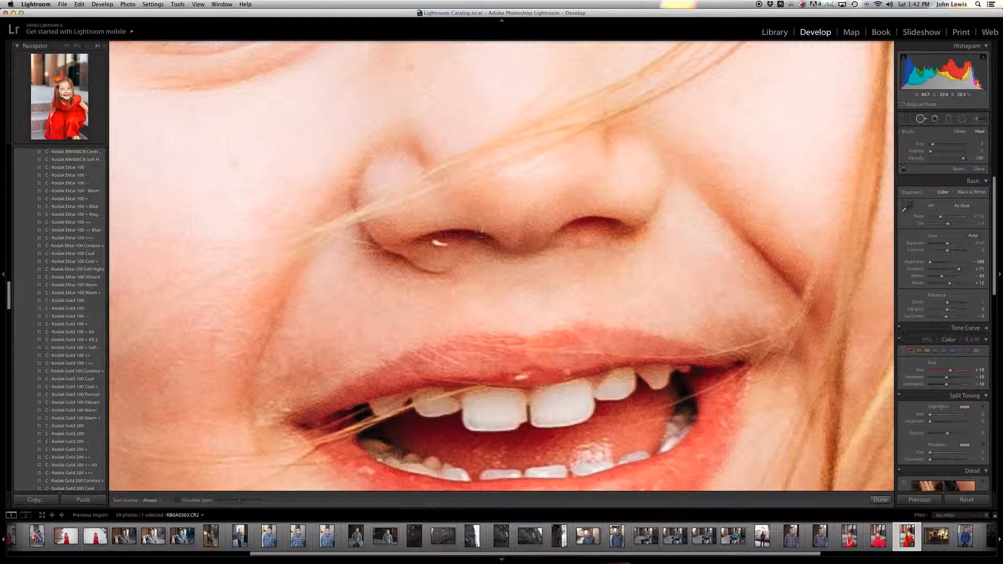
pyautogui.click(449, 244)
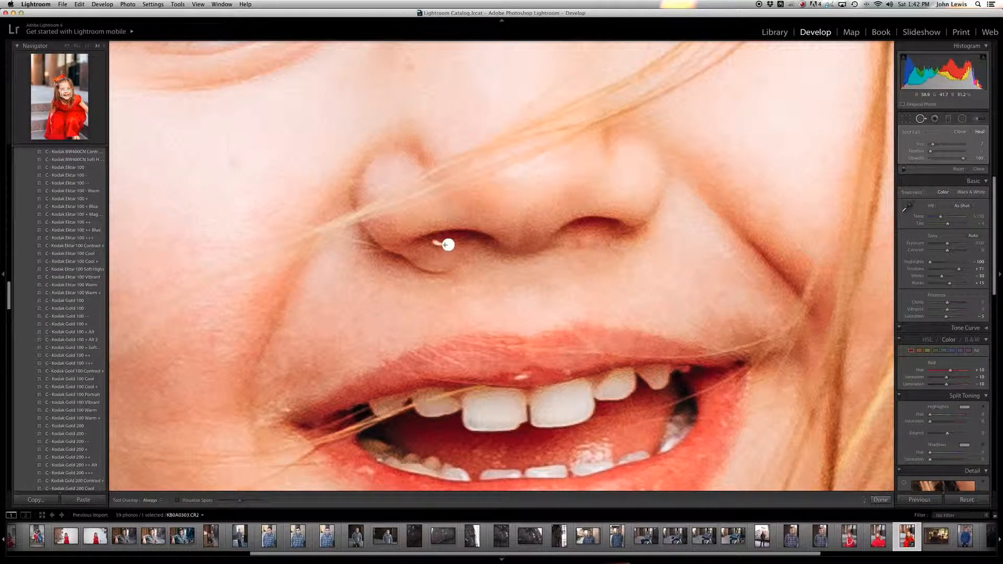
pyautogui.moveTo(441, 243); pyautogui.dragTo(434, 242)
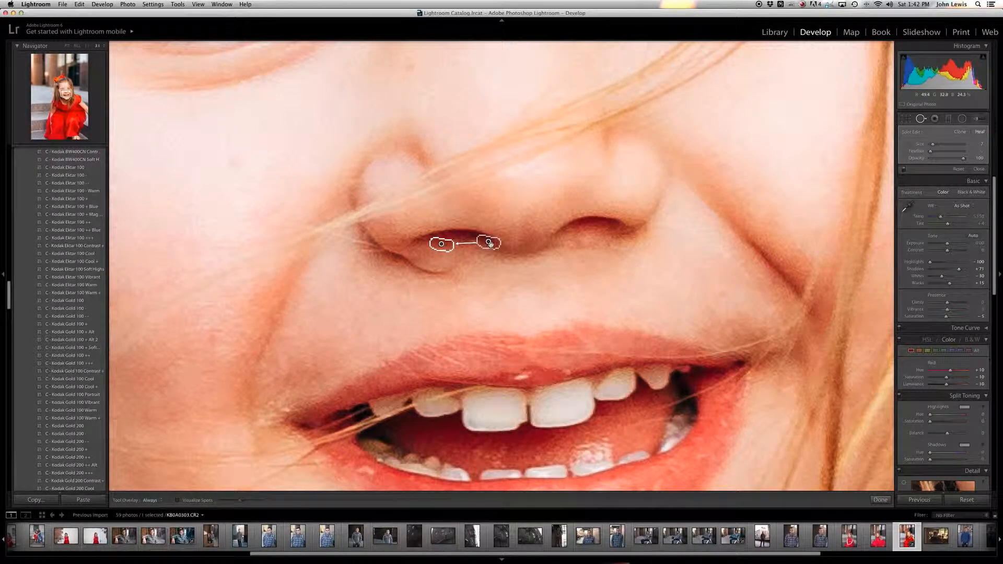
pyautogui.moveTo(495, 246); pyautogui.dragTo(482, 244)
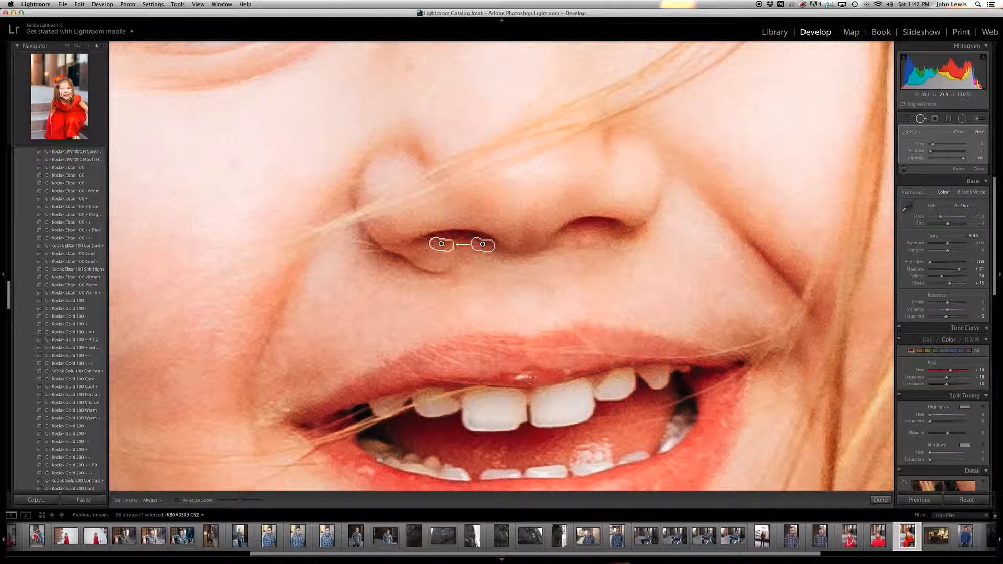
# Step: Heal the white speck on the upper lip and the small spot at the edge of the lower lip, then close Spot Removal
pyautogui.moveTo(517, 377); pyautogui.dragTo(525, 377)
pyautogui.moveTo(362, 468); pyautogui.dragTo(370, 473)
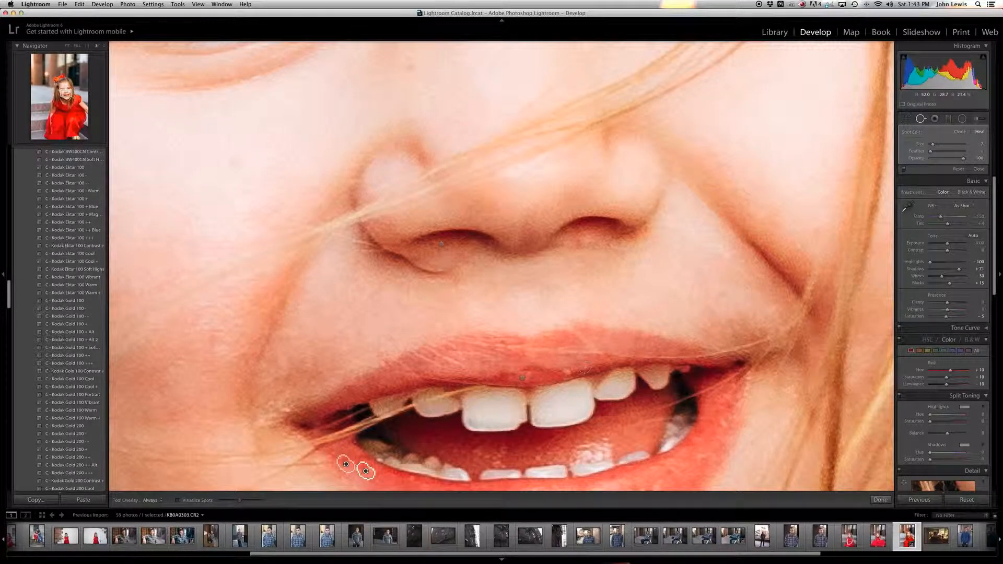
pyautogui.click(919, 119)
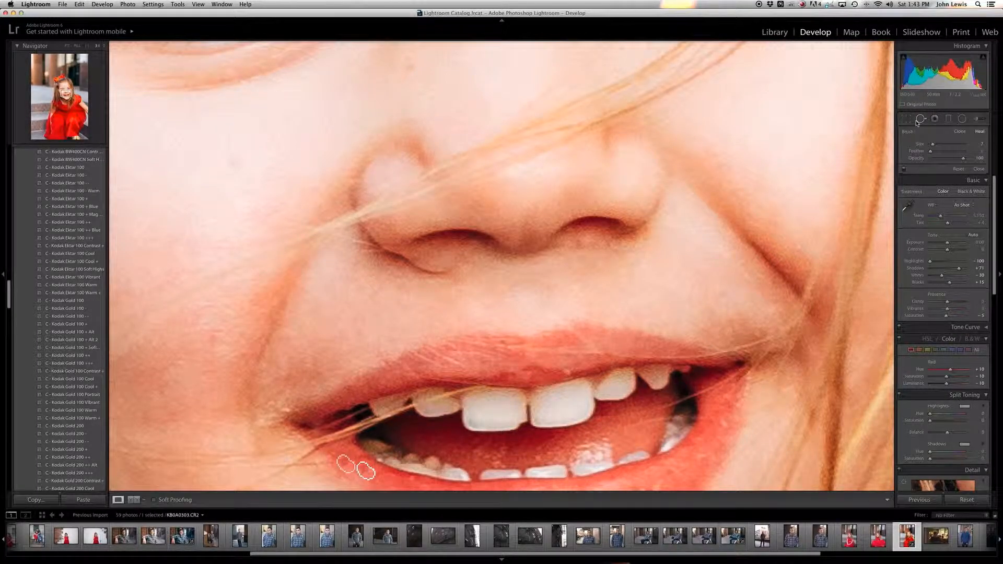
# Step: Try to heal the faint mark across the bridge of the nose with a larger Spot Removal brush, and undo it
pyautogui.click(86, 46)
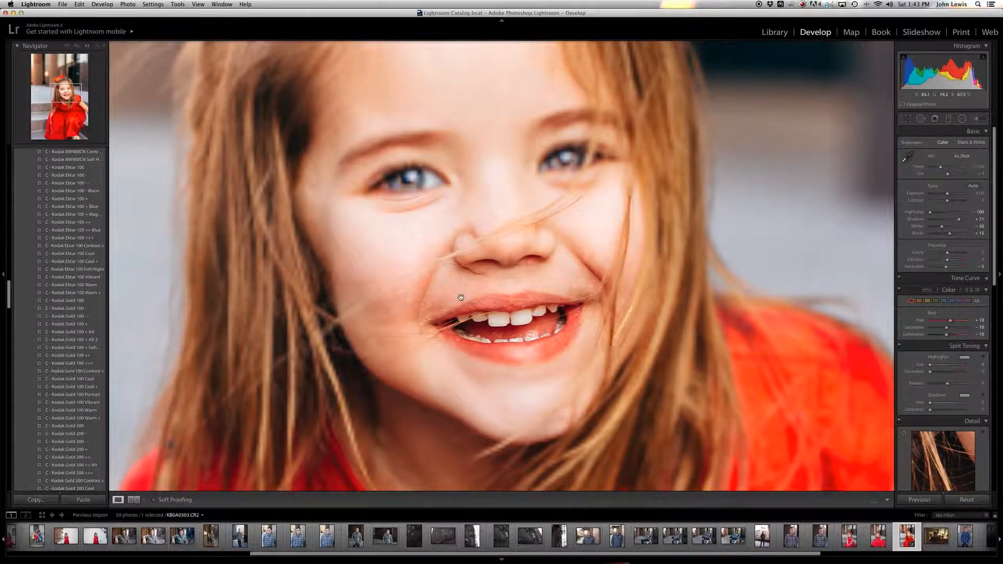
pyautogui.click(922, 118)
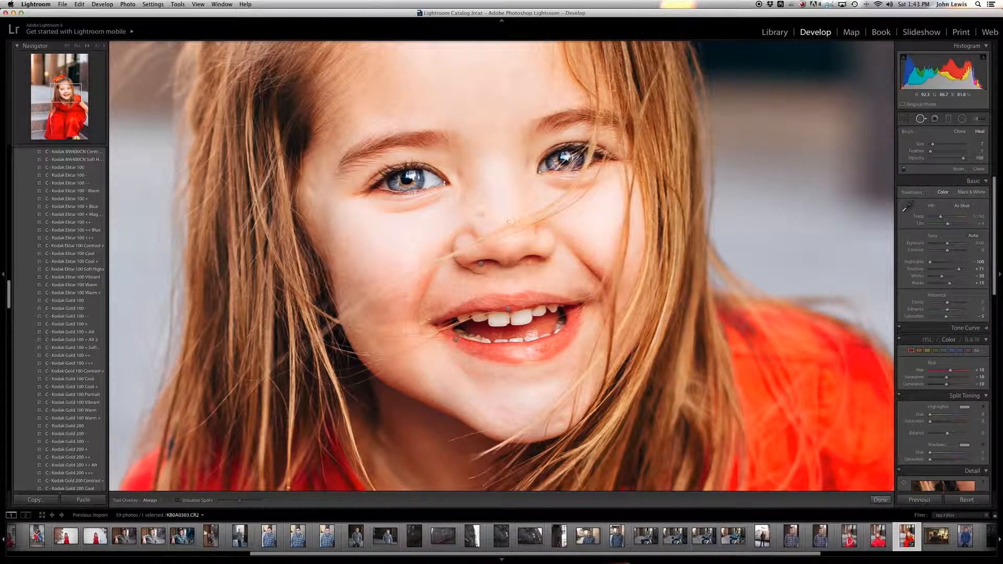
pyautogui.scroll(3, 470, 210)
pyautogui.click(470, 205)
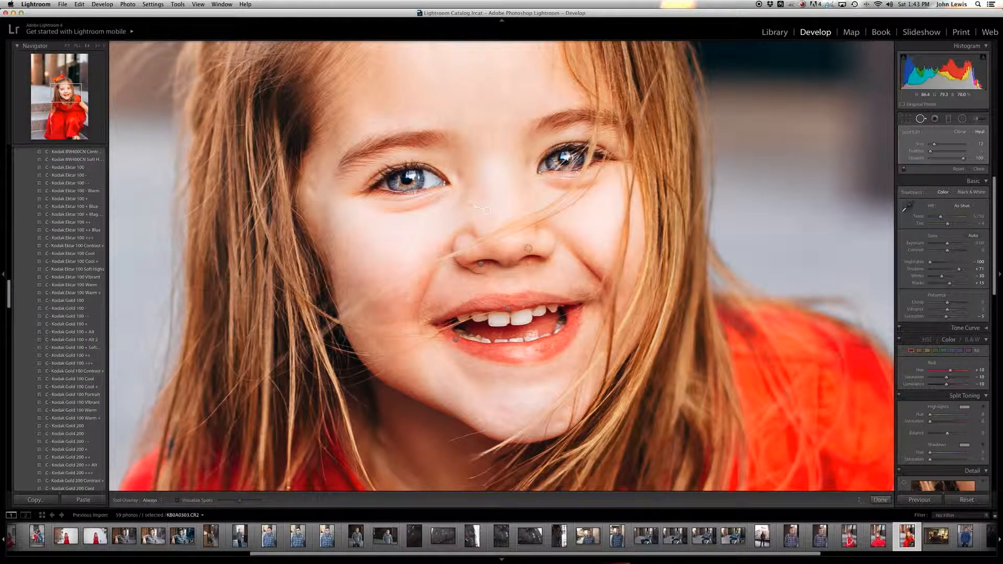
pyautogui.press('super+z')
pyautogui.click(921, 120)
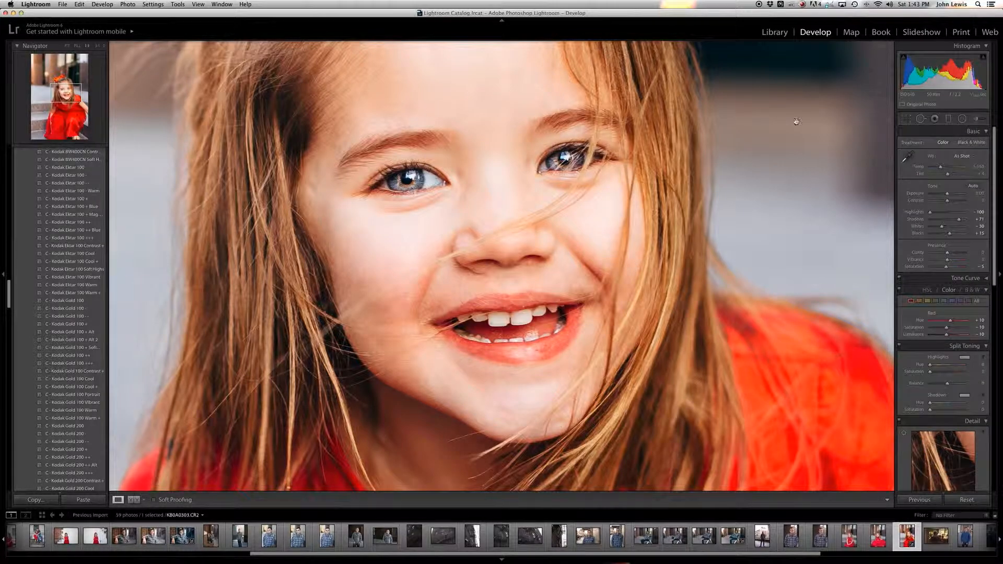
# Step: Lower the saturation of the Red color range to -32 while viewing the whole photo
pyautogui.click(78, 46)
pyautogui.click(67, 46)
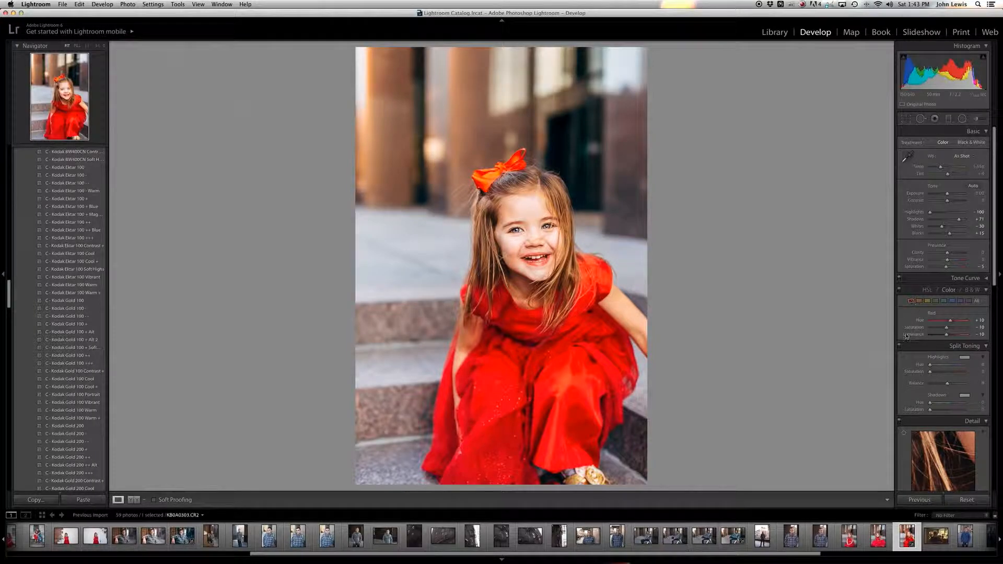
pyautogui.click(912, 302)
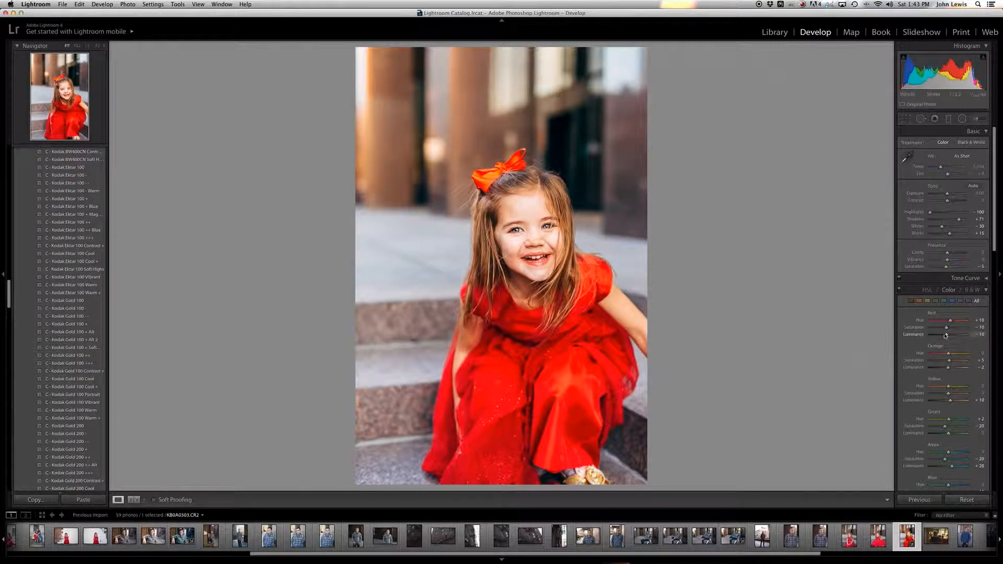
pyautogui.click(912, 302)
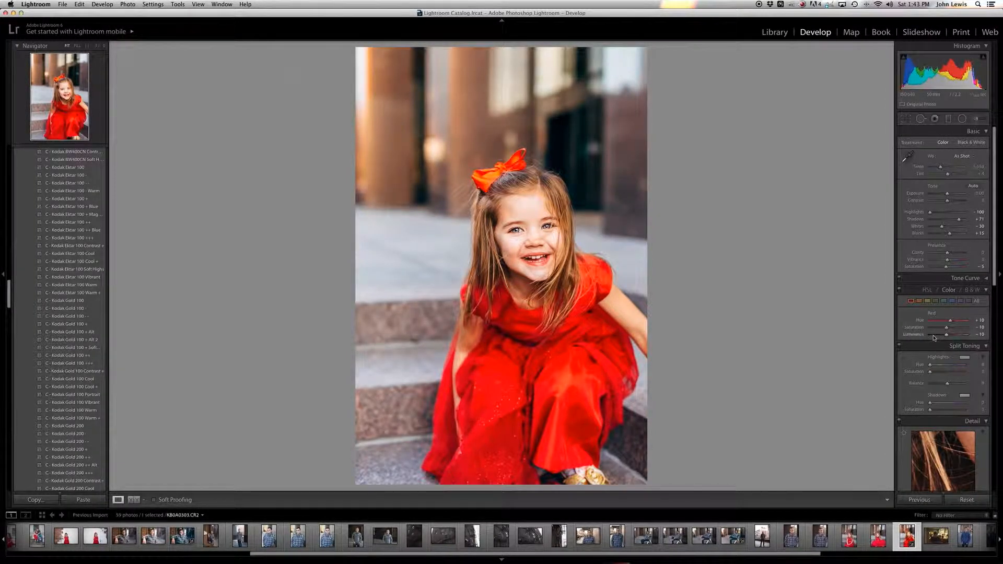
pyautogui.moveTo(947, 330); pyautogui.dragTo(946, 331)
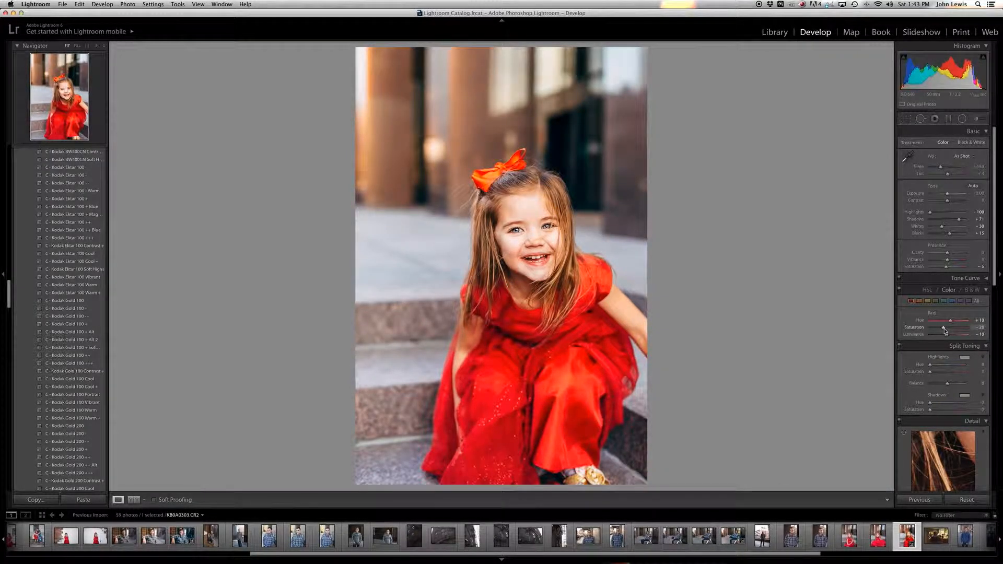
pyautogui.moveTo(945, 331); pyautogui.dragTo(943, 331)
# Step: Crop the photo tighter around the girl at the original aspect ratio, trimming the background above and beside her
pyautogui.click(907, 120)
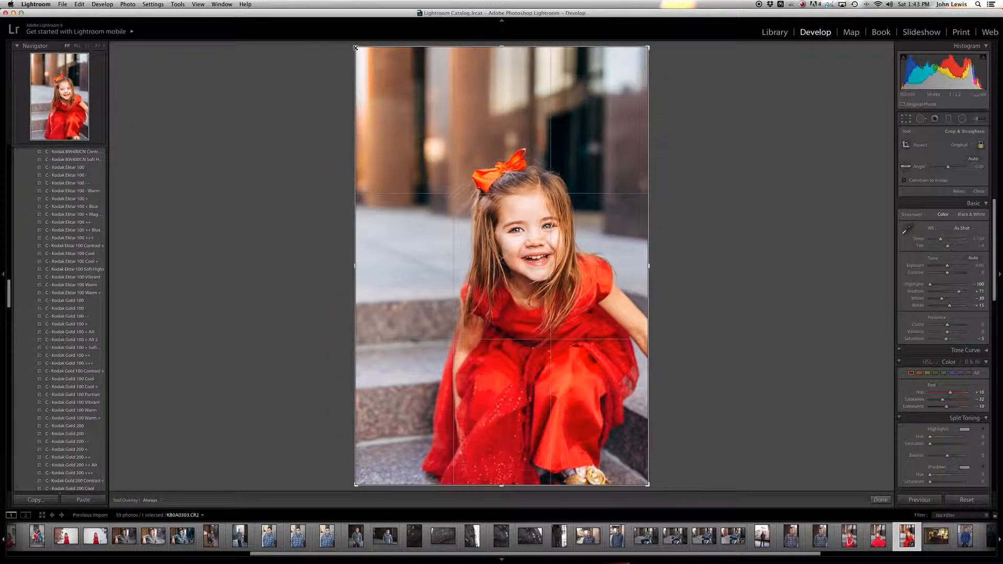
pyautogui.moveTo(355, 47); pyautogui.dragTo(373, 83)
pyautogui.moveTo(445, 155); pyautogui.dragTo(433, 173)
pyautogui.press('Return')
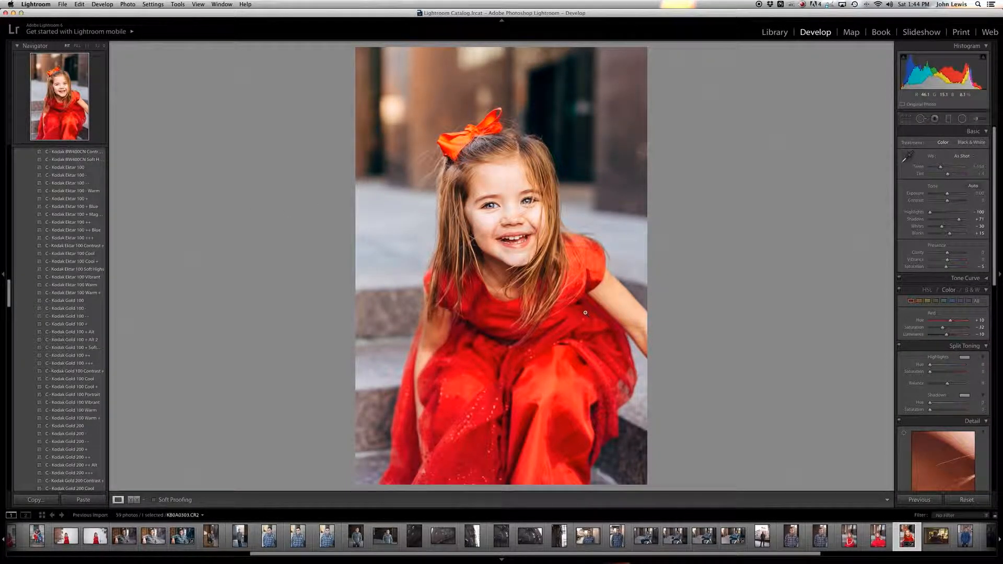
# Step: Compare the photo side by side with its original and lower the overall Exposure to -0.15
pyautogui.click(133, 500)
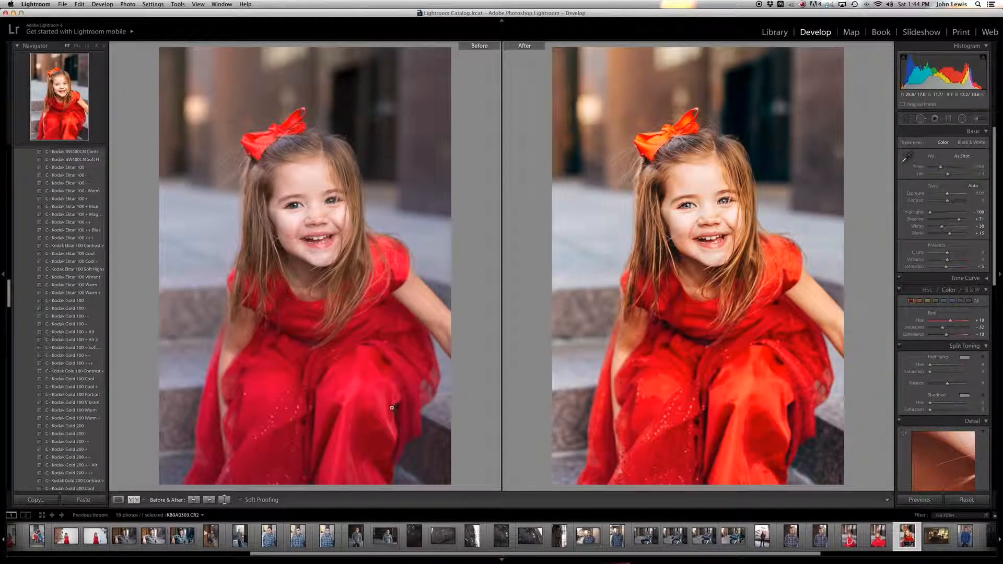
pyautogui.scroll(-1, 948, 199)
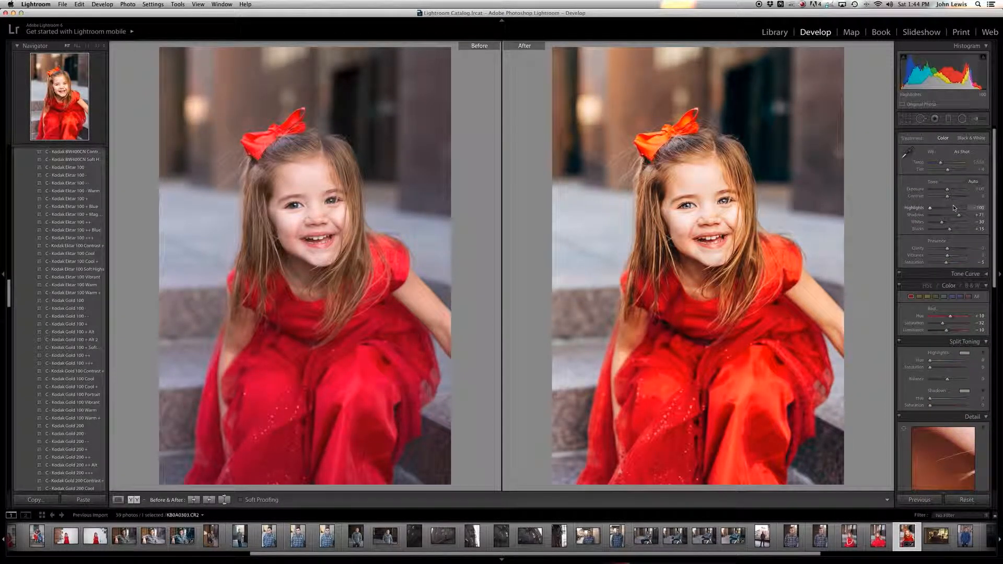
pyautogui.moveTo(949, 194); pyautogui.dragTo(948, 192)
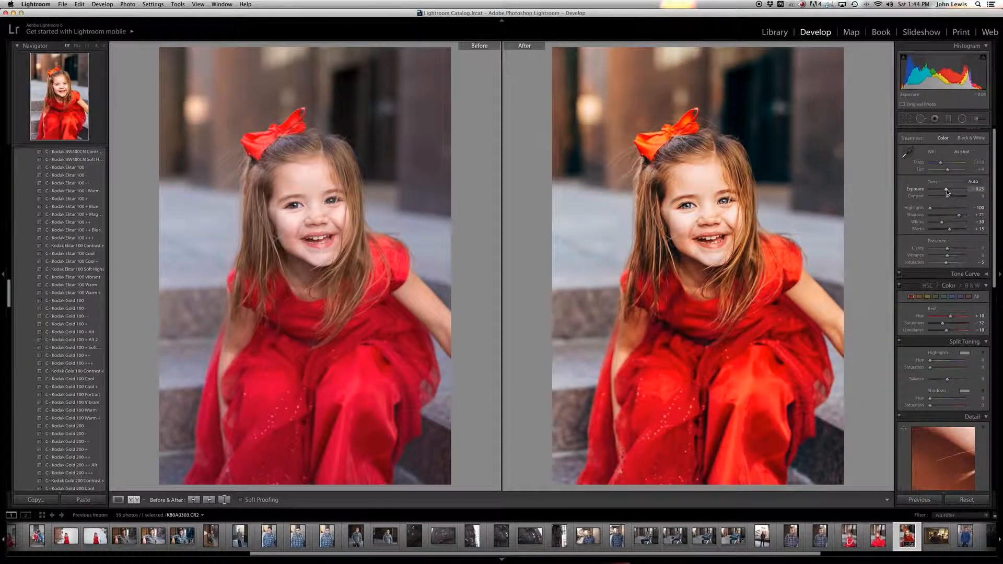
pyautogui.click(119, 499)
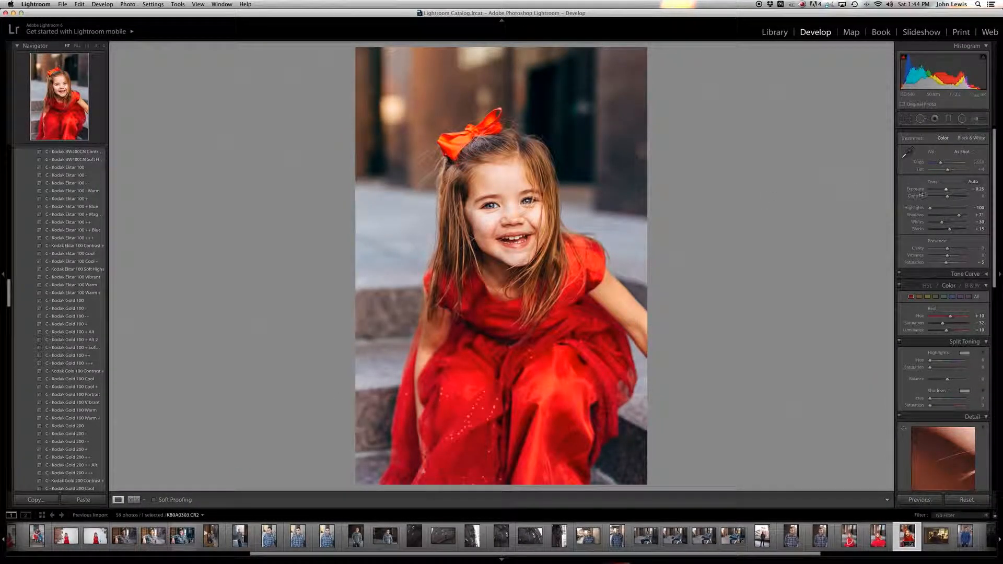
pyautogui.moveTo(946, 191); pyautogui.dragTo(947, 191)
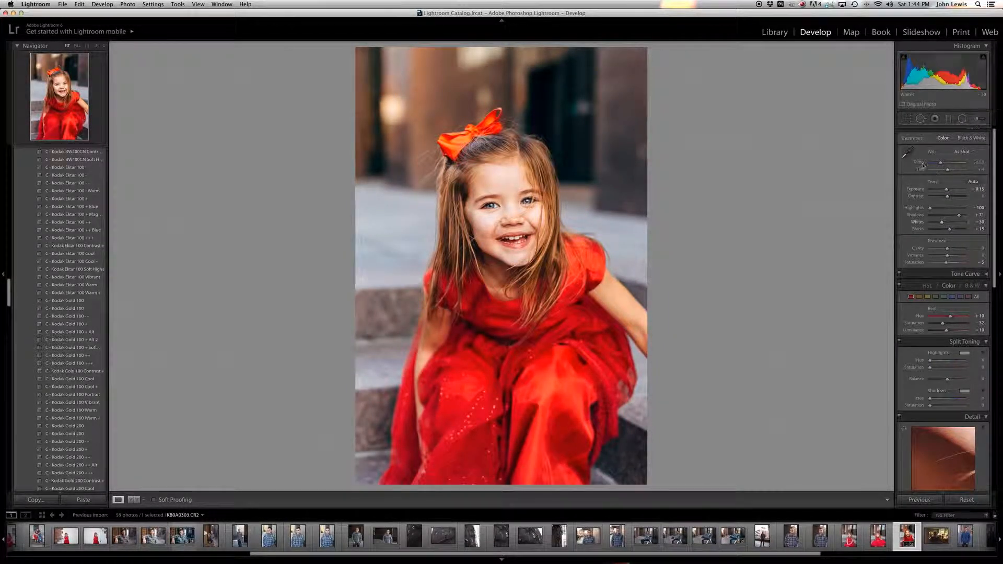
# Step: Darken the surroundings with a Radial Filter ellipse around the girl's head and upper body, using the Exposure effect at -0.25
pyautogui.click(962, 119)
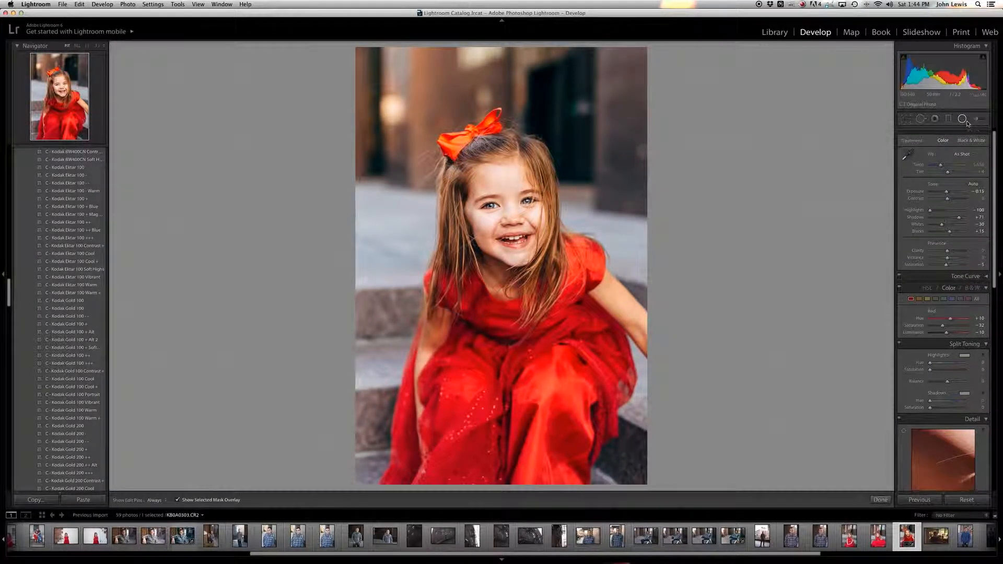
pyautogui.click(945, 142)
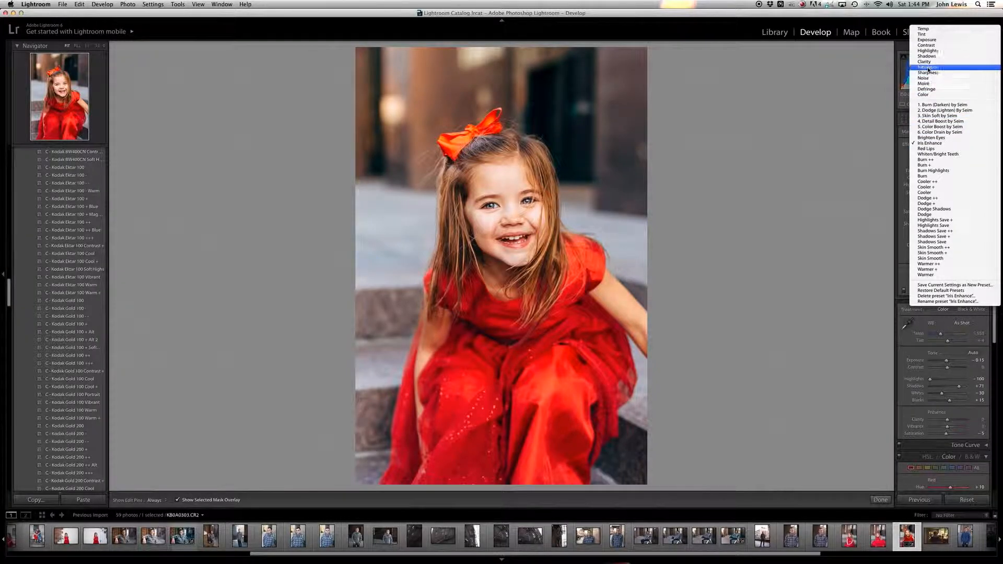
pyautogui.click(930, 41)
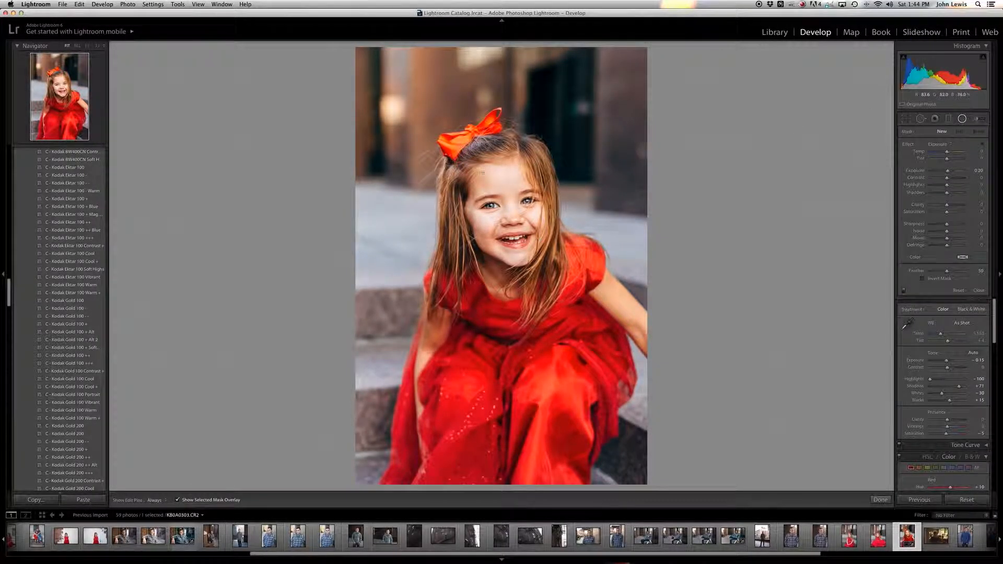
pyautogui.moveTo(437, 115); pyautogui.dragTo(544, 263)
pyautogui.moveTo(475, 212); pyautogui.dragTo(542, 302)
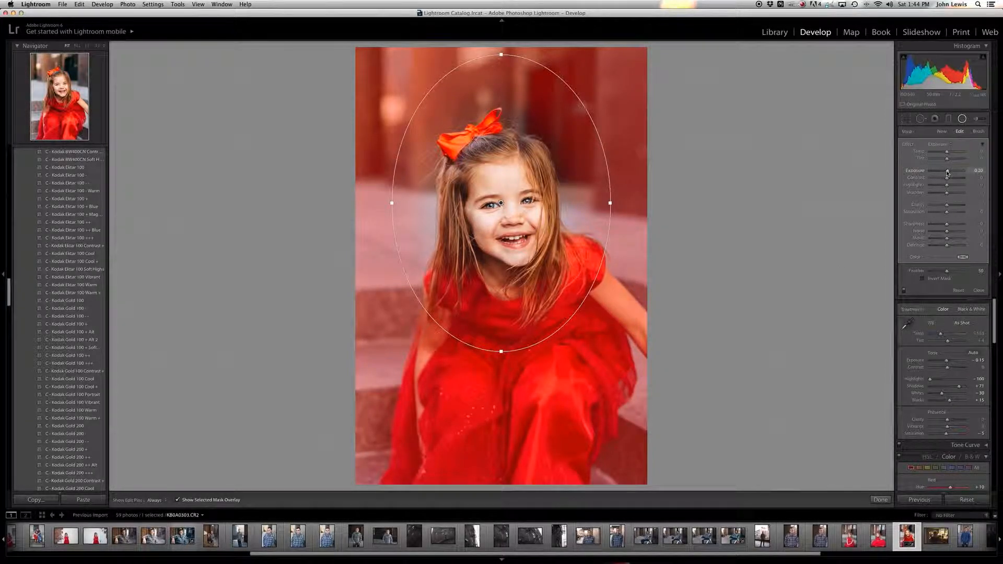
pyautogui.moveTo(947, 173); pyautogui.dragTo(946, 173)
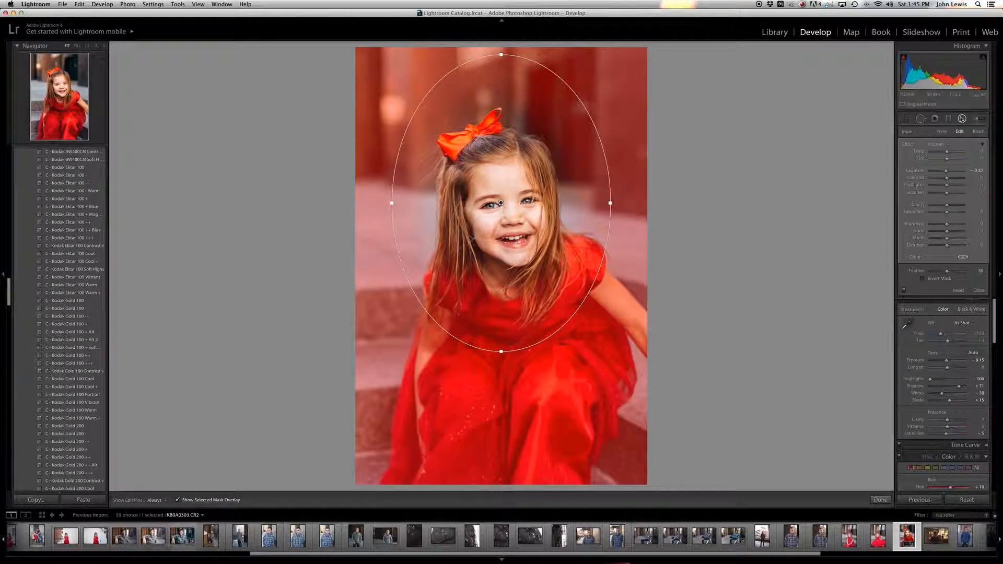
pyautogui.click(961, 119)
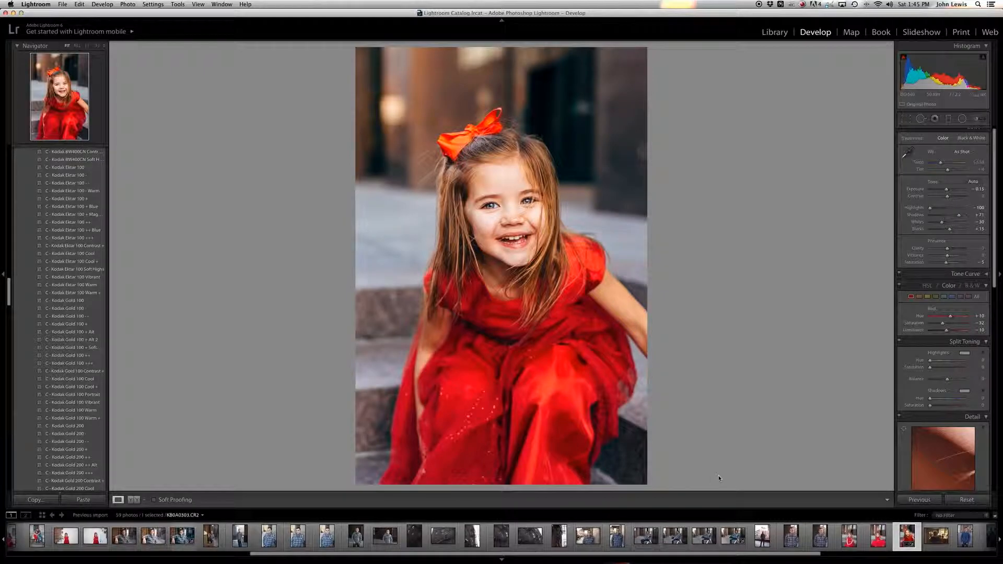
# Step: Compare the photo with the Radial Filter off and on, leave it enabled, and view the result beside the original
pyautogui.click(961, 119)
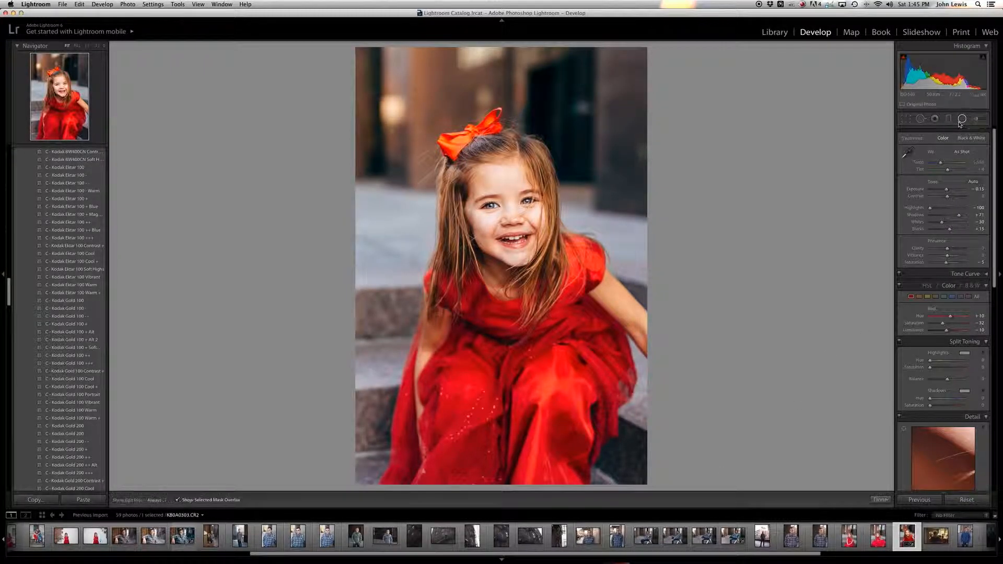
pyautogui.click(904, 290)
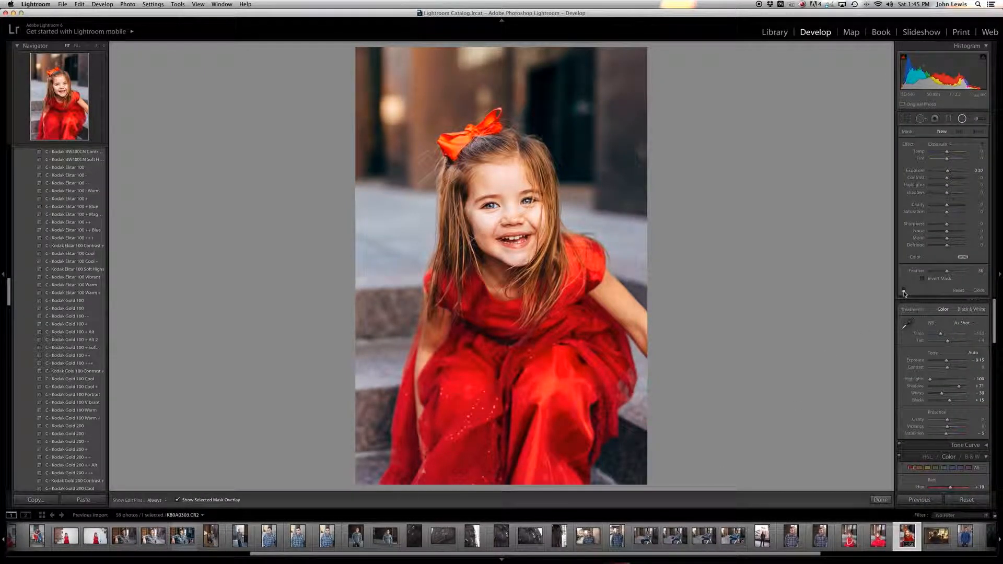
pyautogui.click(904, 291)
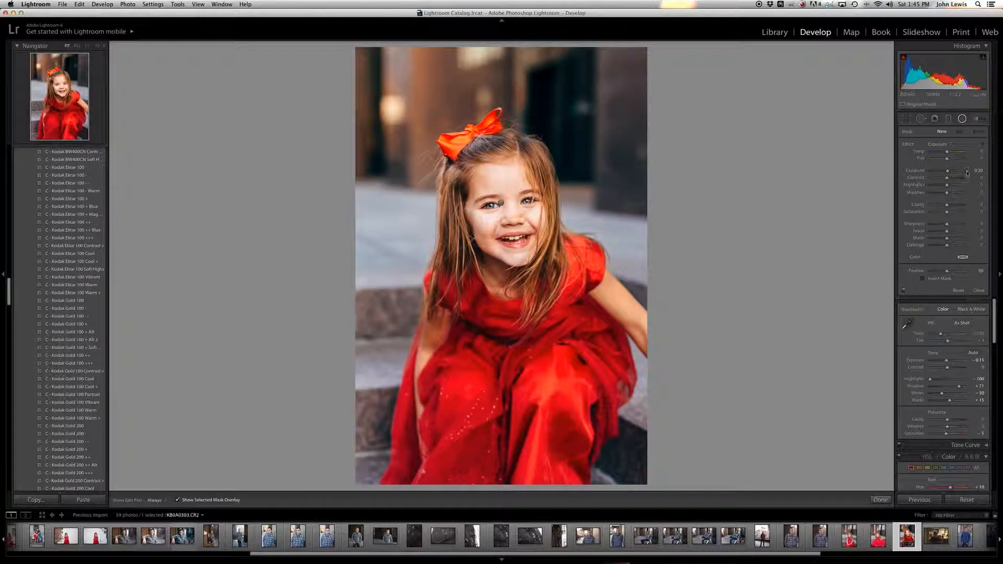
pyautogui.click(964, 120)
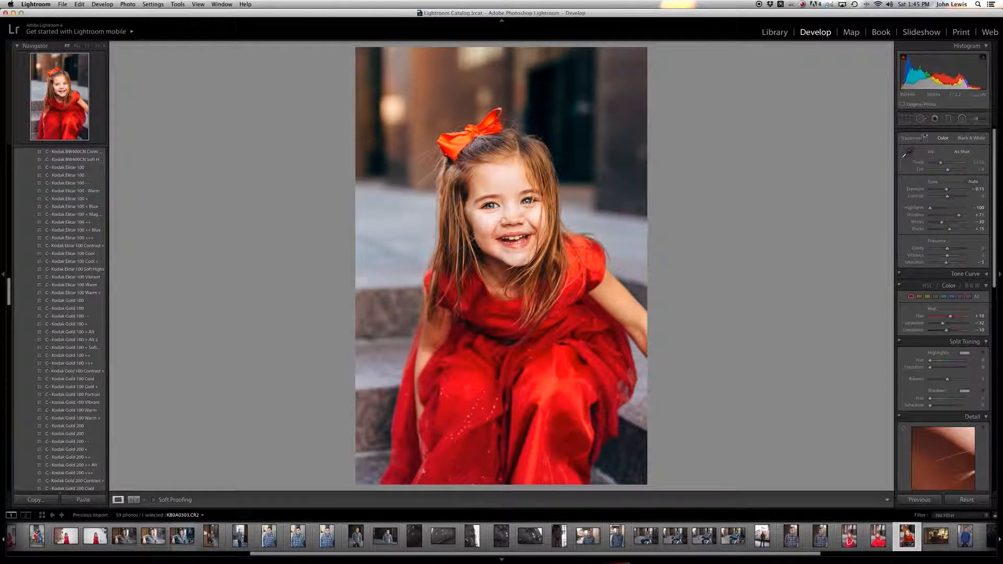
pyautogui.click(131, 501)
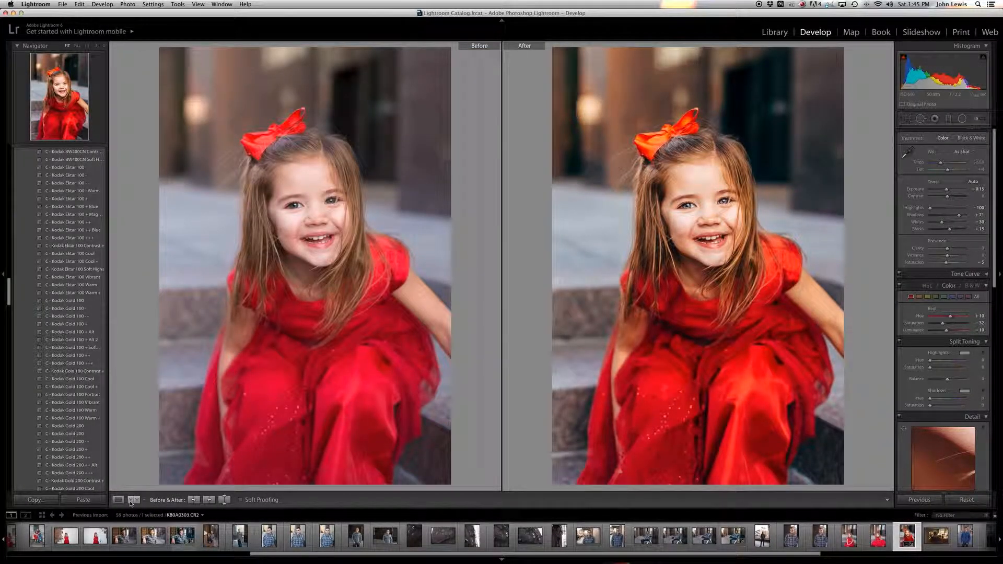